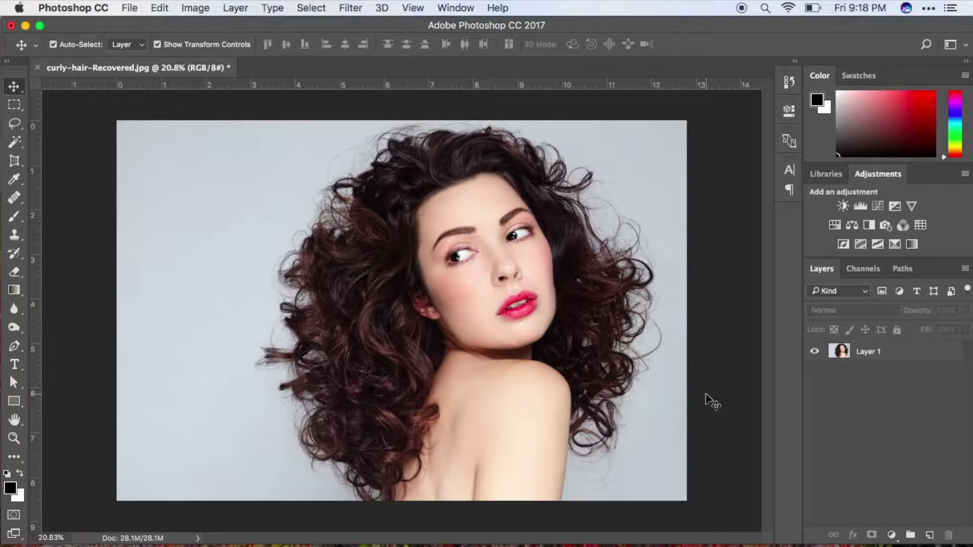
# - Open the Quick Selection tool flyout to reach the Magic Wand Tool
pyautogui.click(18, 150)
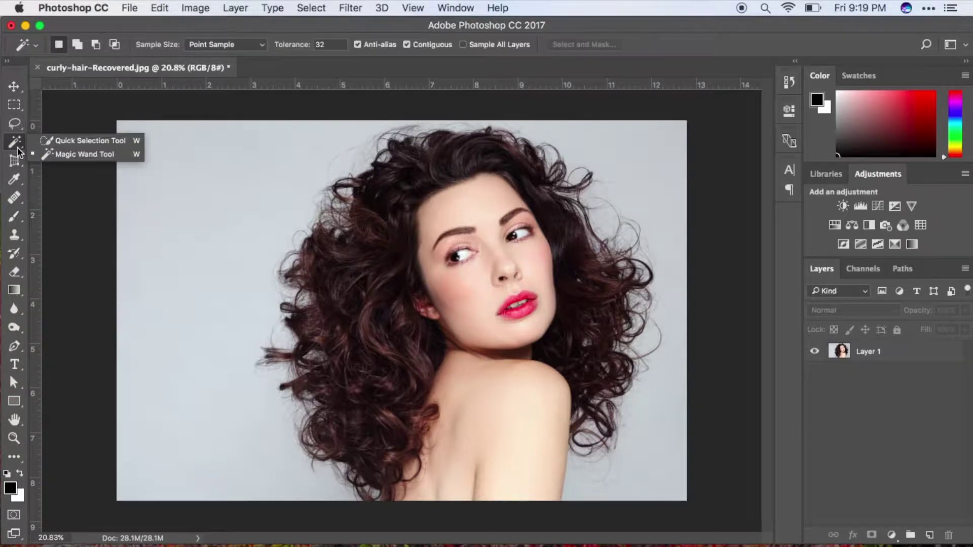
# - Magic-wand the grey background on both sides of Layer 1, then Select Inverse to isolate the woman
pyautogui.click(51, 152)
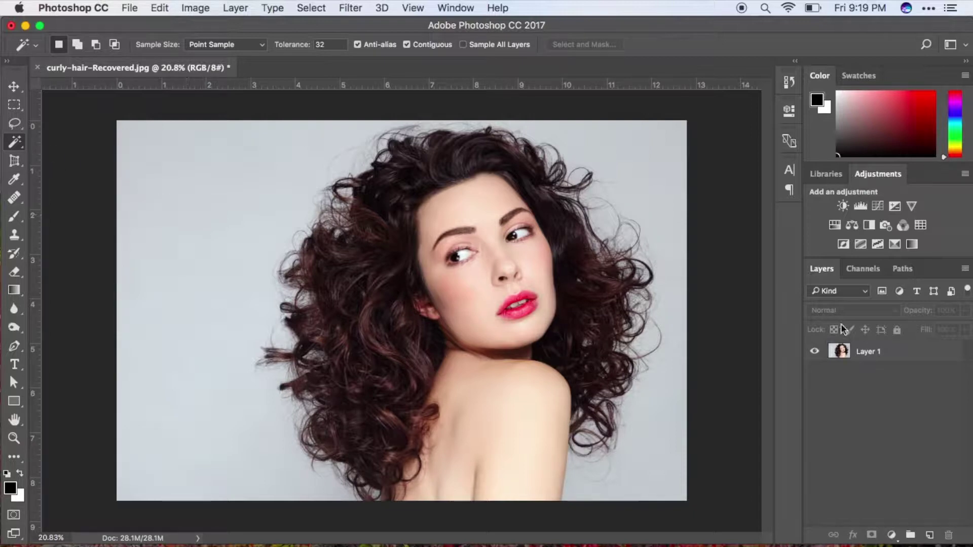
pyautogui.click(900, 358)
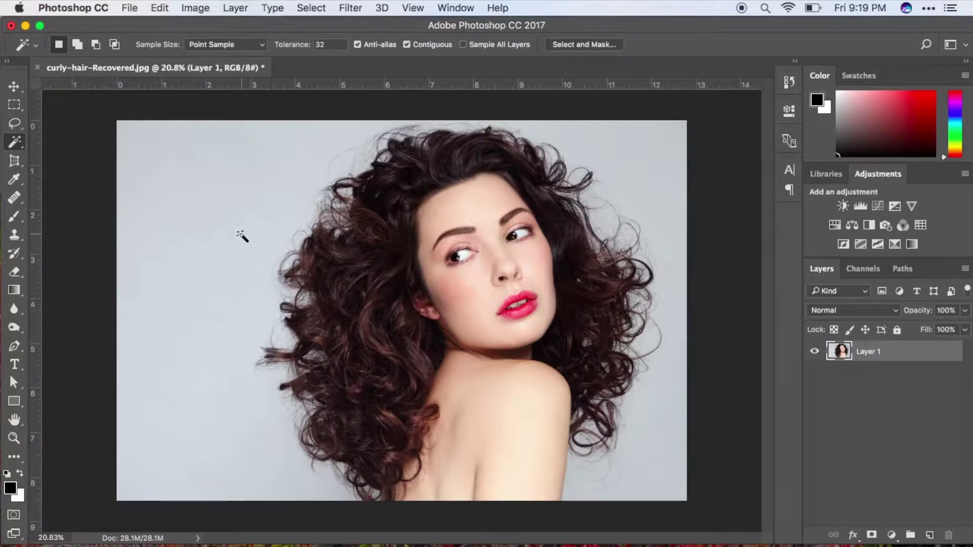
pyautogui.click(241, 233)
pyautogui.keyDown('shift'); pyautogui.click(636, 177); pyautogui.keyUp('shift')
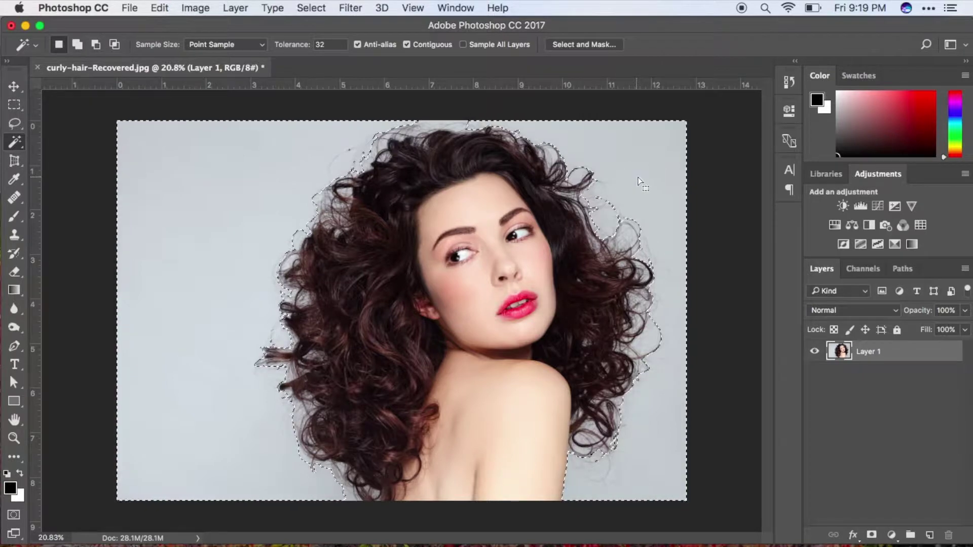
pyautogui.rightClick(623, 177)
pyautogui.click(691, 368)
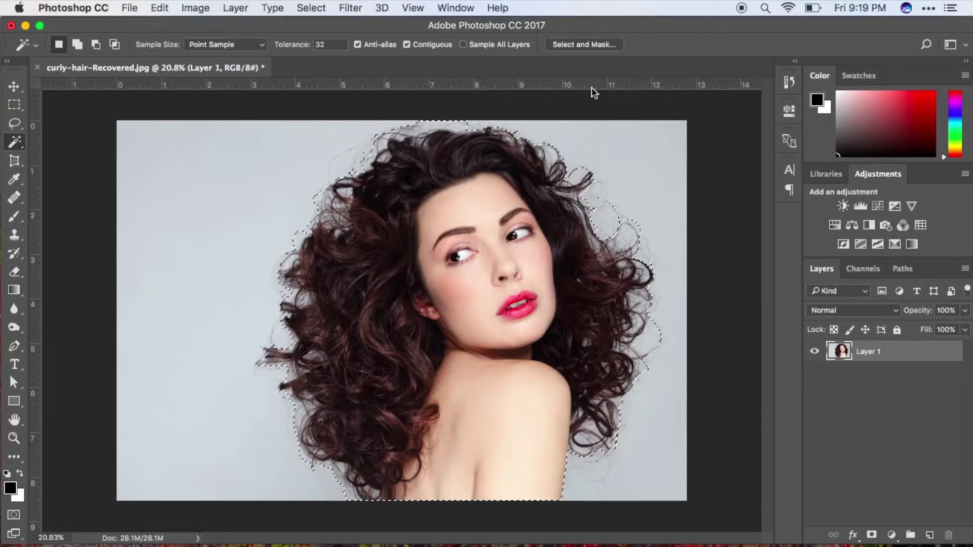
# - In Select and Mask, preview as red Overlay, set Radius to 1 px and enable Smart Radius
pyautogui.click(593, 45)
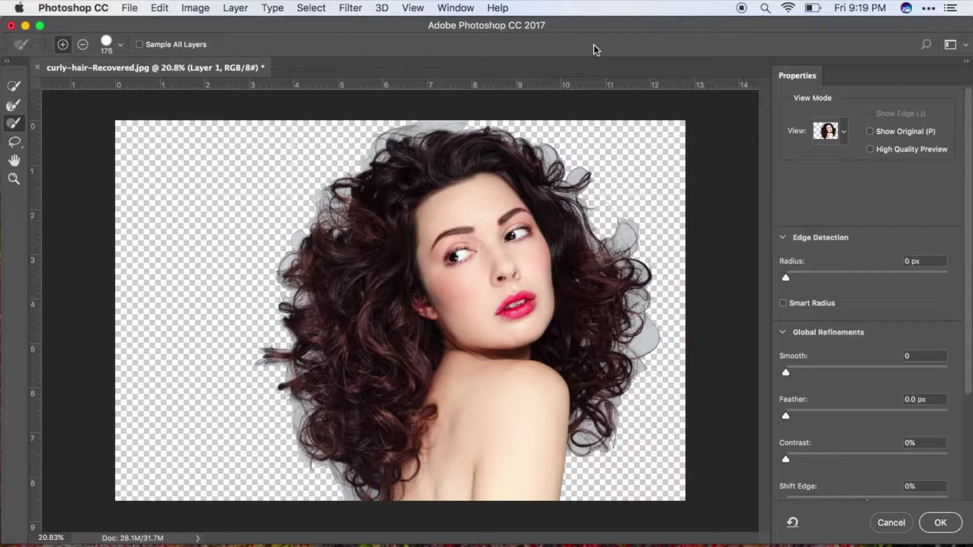
pyautogui.click(844, 133)
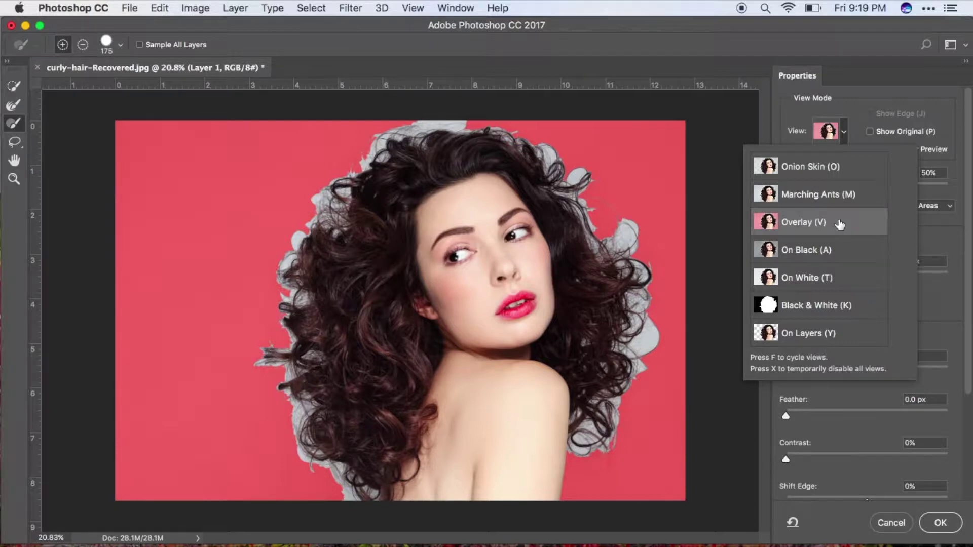
pyautogui.click(844, 132)
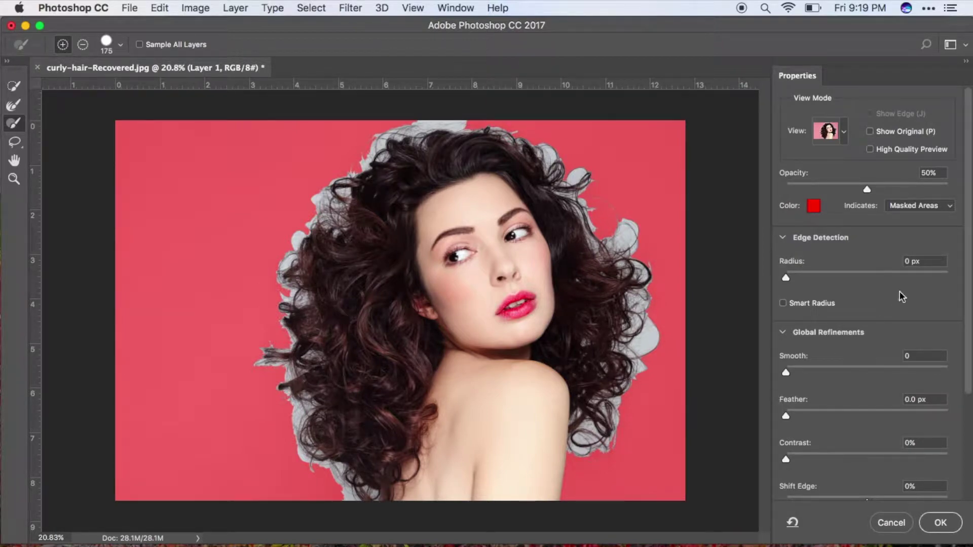
pyautogui.click(906, 260)
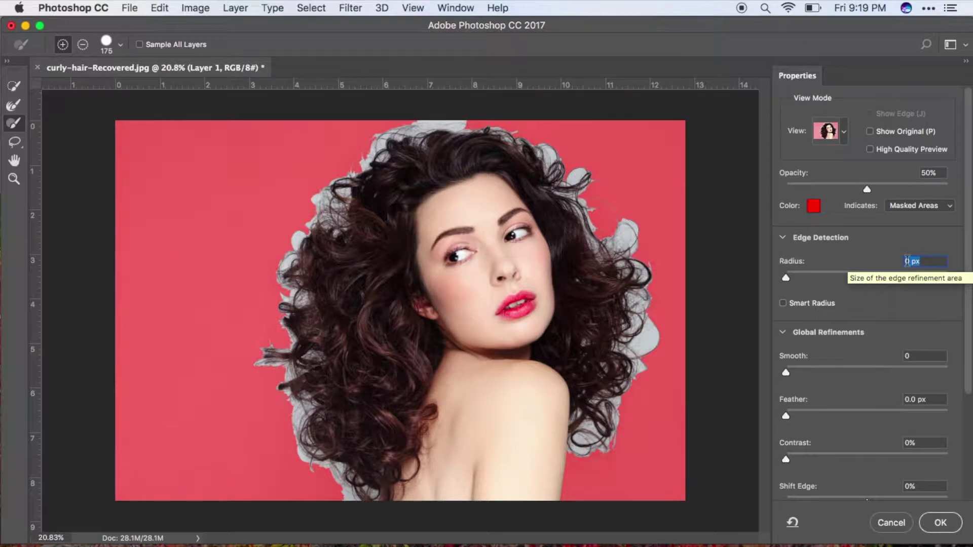
pyautogui.press('Up')
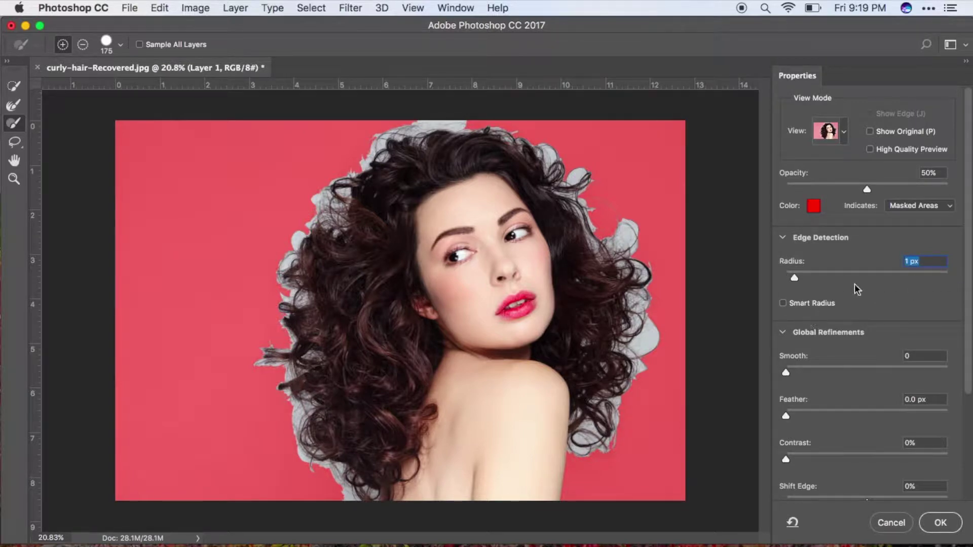
pyautogui.click(817, 303)
# - Brush along the curly hair edges with the Refine Edge Brush to remove the grey halo
pyautogui.click(16, 107)
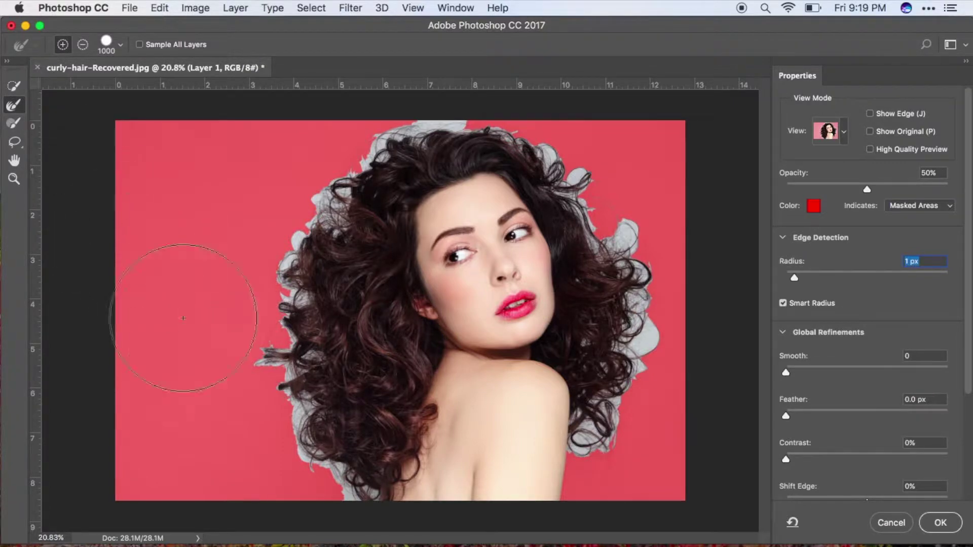
pyautogui.moveTo(301, 462)
pyautogui.mouseDown()
pyautogui.moveTo(307, 456)
pyautogui.moveTo(312, 469)
pyautogui.moveTo(304, 477)
pyautogui.moveTo(252, 384)
pyautogui.moveTo(246, 335)
pyautogui.moveTo(260, 236)
pyautogui.moveTo(310, 176)
pyautogui.moveTo(314, 195)
pyautogui.moveTo(342, 137)
pyautogui.moveTo(416, 107)
pyautogui.moveTo(532, 96)
pyautogui.moveTo(578, 114)
pyautogui.moveTo(567, 123)
pyautogui.moveTo(600, 151)
pyautogui.moveTo(649, 239)
pyautogui.moveTo(641, 283)
pyautogui.moveTo(654, 317)
pyautogui.moveTo(643, 306)
pyautogui.moveTo(636, 315)
pyautogui.moveTo(649, 354)
pyautogui.moveTo(629, 390)
pyautogui.moveTo(641, 446)
pyautogui.moveTo(654, 430)
pyautogui.mouseUp()
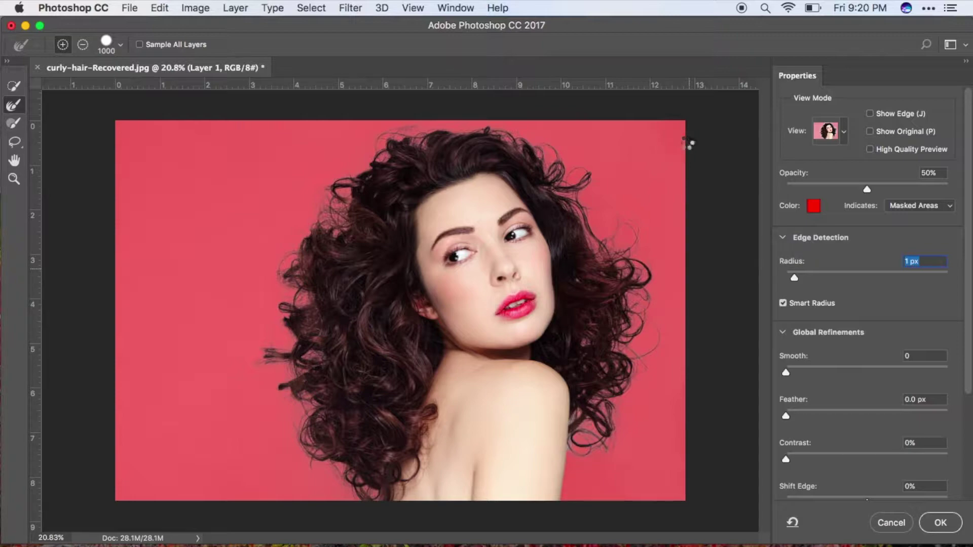
# - Switch the preview to Black & White and bring out strand detail along the right hair edge
pyautogui.click(843, 131)
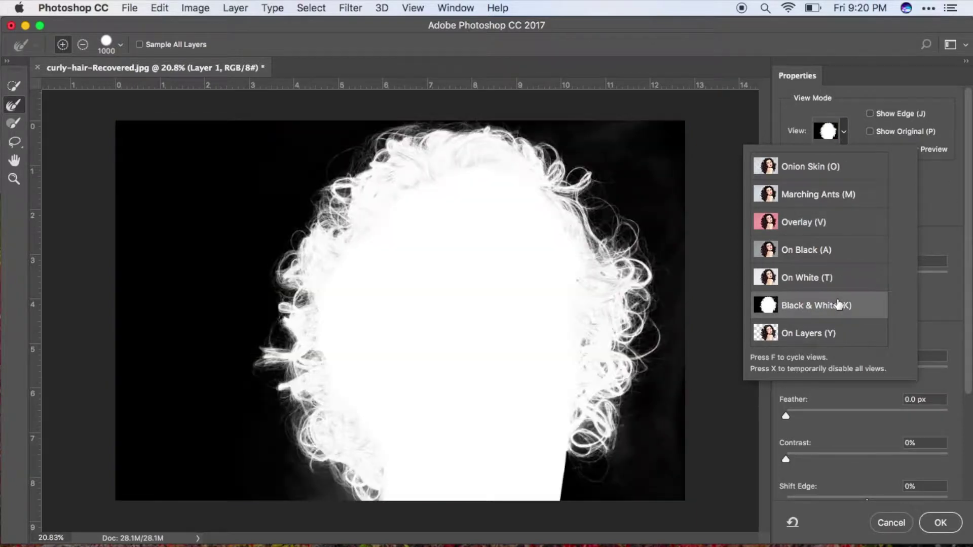
pyautogui.click(853, 127)
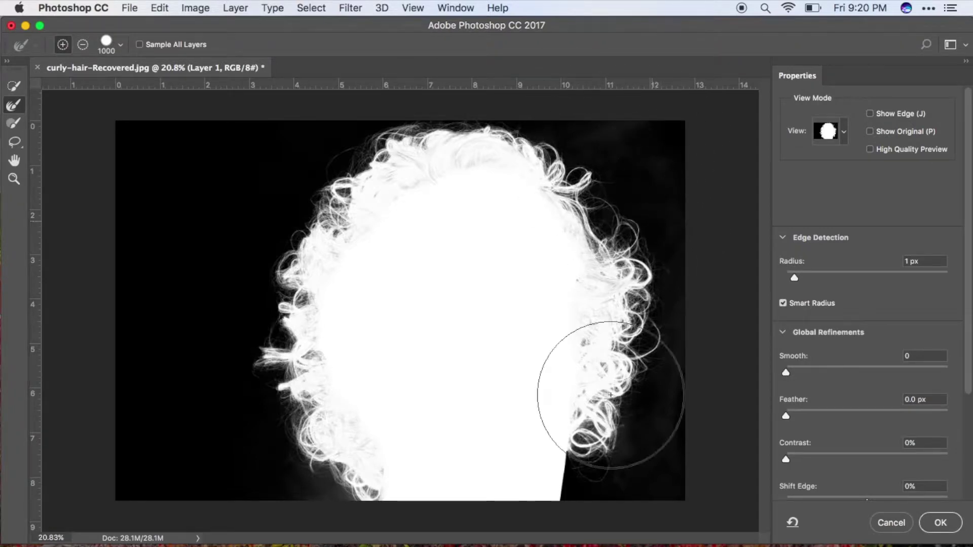
pyautogui.moveTo(560, 265)
pyautogui.mouseDown()
pyautogui.moveTo(553, 463)
pyautogui.moveTo(549, 265)
pyautogui.moveTo(639, 269)
pyautogui.mouseUp()
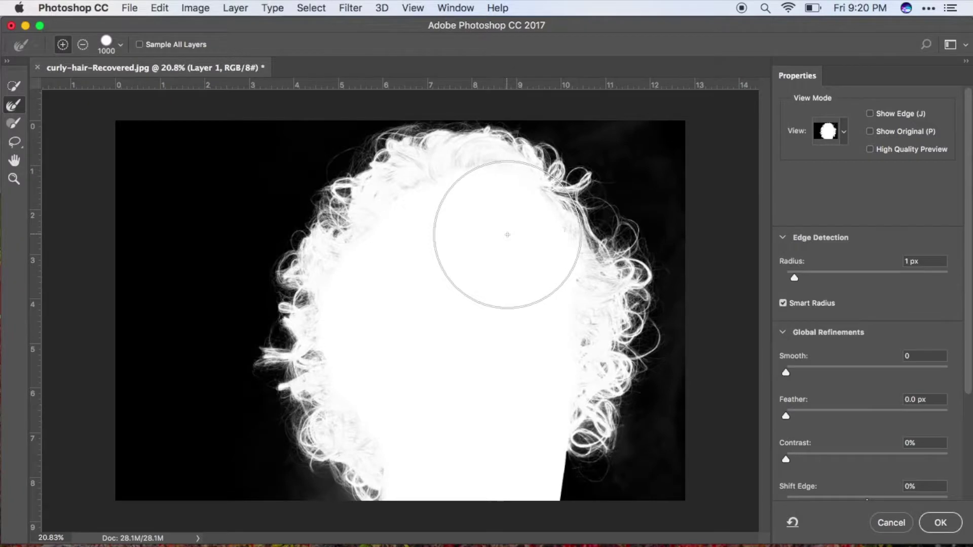
# - Paint out grey haze near the lower edges with a subtracting Brush, shrunk to size 125
pyautogui.click(18, 127)
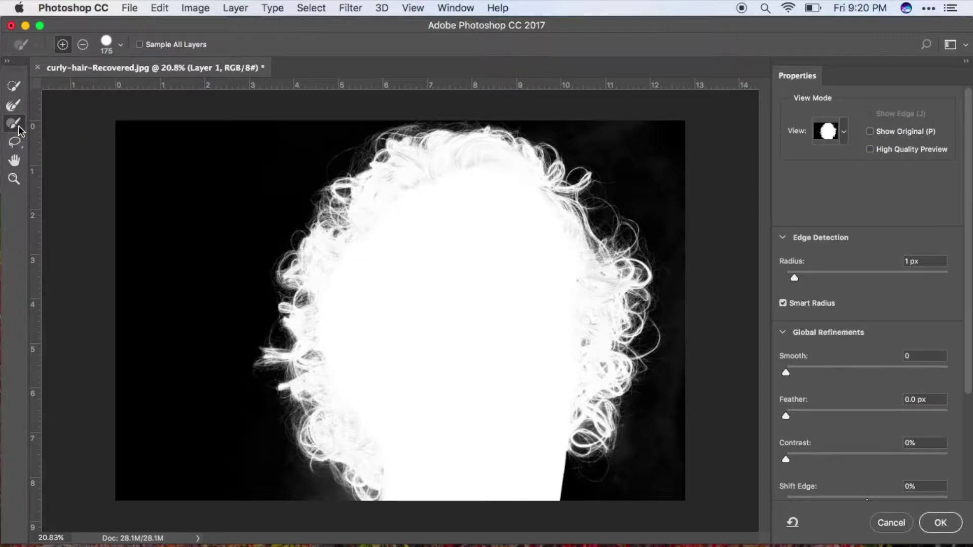
pyautogui.click(83, 45)
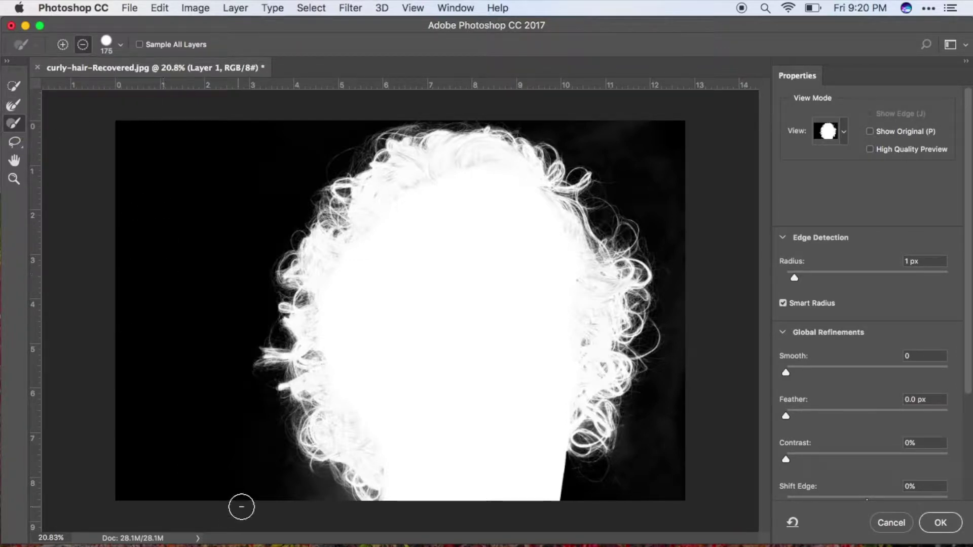
pyautogui.moveTo(239, 506)
pyautogui.mouseDown()
pyautogui.moveTo(246, 485)
pyautogui.moveTo(264, 484)
pyautogui.moveTo(300, 512)
pyautogui.moveTo(270, 473)
pyautogui.moveTo(301, 511)
pyautogui.moveTo(336, 501)
pyautogui.moveTo(283, 472)
pyautogui.moveTo(332, 503)
pyautogui.mouseUp()
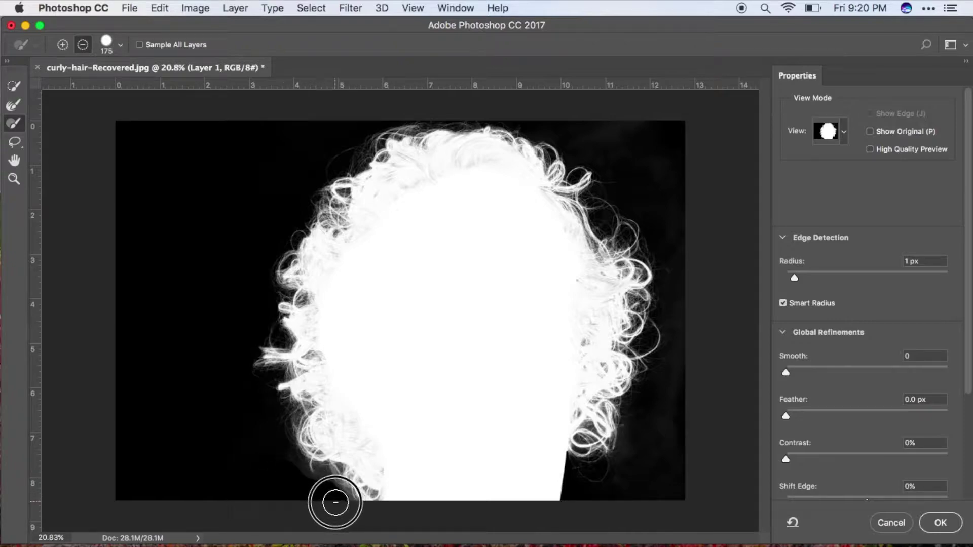
pyautogui.moveTo(627, 481)
pyautogui.mouseDown()
pyautogui.moveTo(657, 403)
pyautogui.moveTo(630, 478)
pyautogui.moveTo(605, 496)
pyautogui.moveTo(668, 496)
pyautogui.moveTo(648, 477)
pyautogui.moveTo(595, 488)
pyautogui.moveTo(644, 454)
pyautogui.moveTo(626, 467)
pyautogui.moveTo(646, 402)
pyautogui.moveTo(674, 381)
pyautogui.moveTo(680, 390)
pyautogui.moveTo(684, 336)
pyautogui.moveTo(673, 366)
pyautogui.moveTo(664, 124)
pyautogui.moveTo(669, 135)
pyautogui.moveTo(617, 98)
pyautogui.moveTo(614, 120)
pyautogui.moveTo(549, 110)
pyautogui.moveTo(541, 118)
pyautogui.moveTo(550, 129)
pyautogui.moveTo(535, 117)
pyautogui.moveTo(569, 137)
pyautogui.moveTo(534, 123)
pyautogui.moveTo(596, 153)
pyautogui.moveTo(629, 184)
pyautogui.moveTo(609, 153)
pyautogui.moveTo(638, 184)
pyautogui.moveTo(621, 186)
pyautogui.moveTo(624, 197)
pyautogui.moveTo(671, 254)
pyautogui.moveTo(676, 353)
pyautogui.moveTo(620, 476)
pyautogui.moveTo(586, 500)
pyautogui.mouseUp()
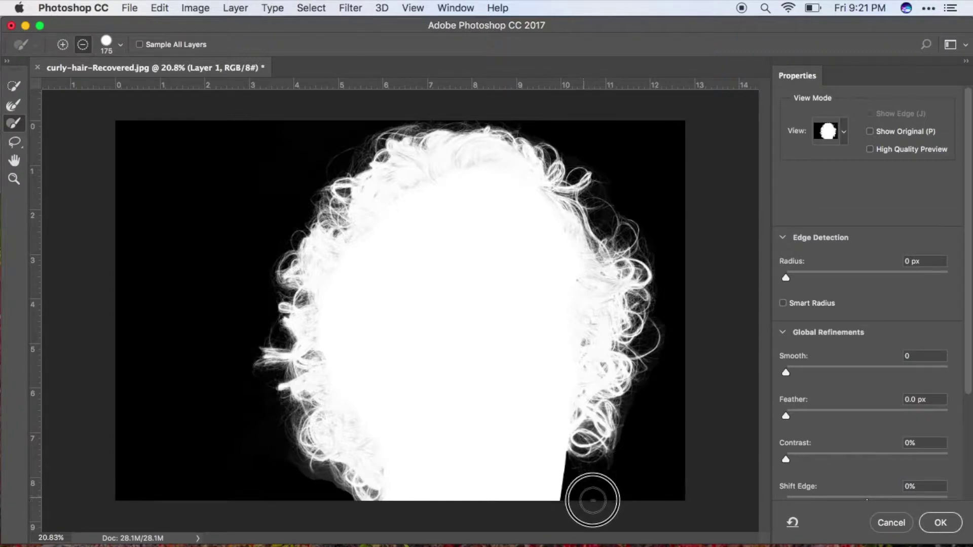
pyautogui.moveTo(282, 463)
pyautogui.mouseDown()
pyautogui.moveTo(284, 455)
pyautogui.moveTo(319, 490)
pyautogui.mouseUp()
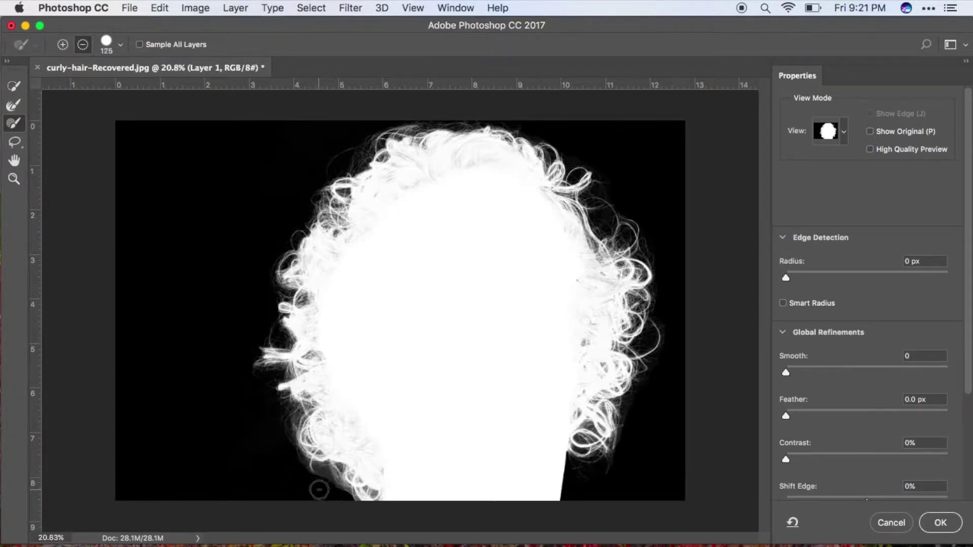
pyautogui.press('[')
pyautogui.press('[')
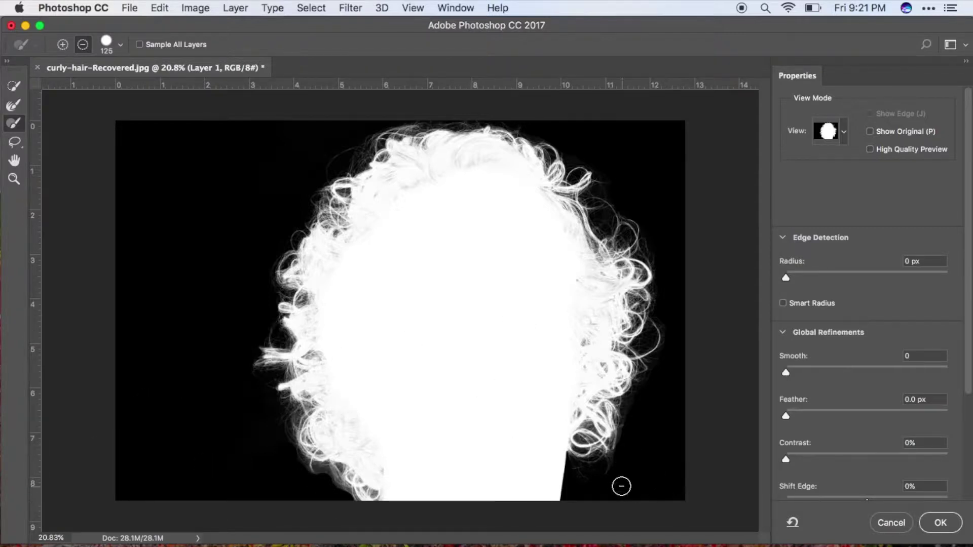
pyautogui.moveTo(622, 485)
pyautogui.mouseDown()
pyautogui.moveTo(666, 485)
pyautogui.moveTo(662, 504)
pyautogui.moveTo(667, 491)
pyautogui.moveTo(710, 490)
pyautogui.moveTo(723, 419)
pyautogui.moveTo(717, 384)
pyautogui.mouseUp()
pyautogui.click(843, 132)
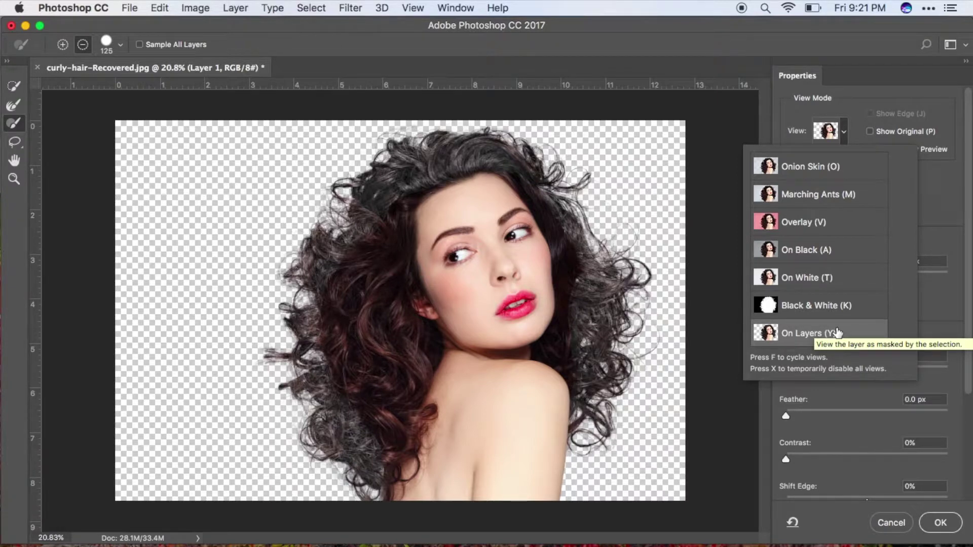
# - Preview the cutout on transparency and set Smooth to 1 and Feather to 0.3 px
pyautogui.click(845, 136)
pyautogui.scroll(-2, 862, 339)
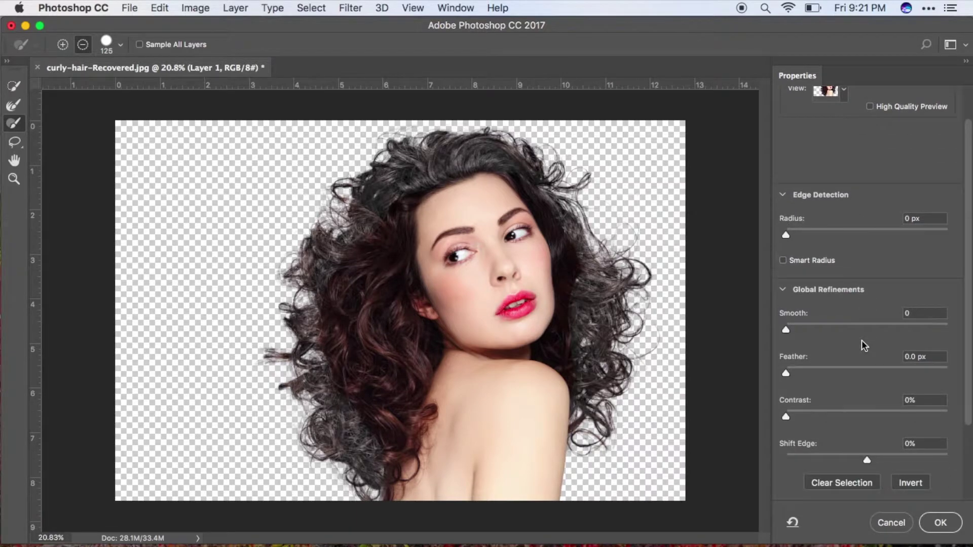
pyautogui.scroll(-1, 861, 340)
pyautogui.scroll(-5, 835, 211)
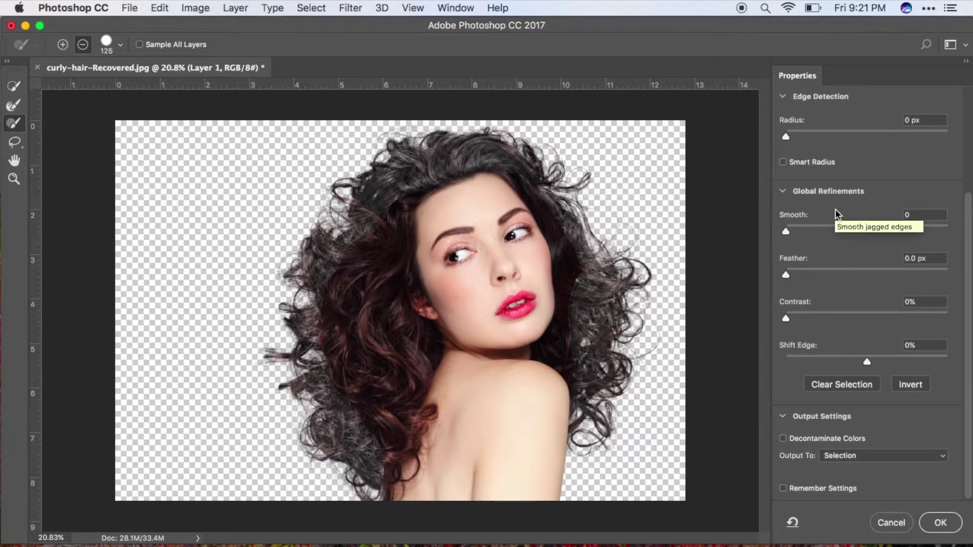
pyautogui.scroll(3, 843, 221)
pyautogui.scroll(3, 843, 217)
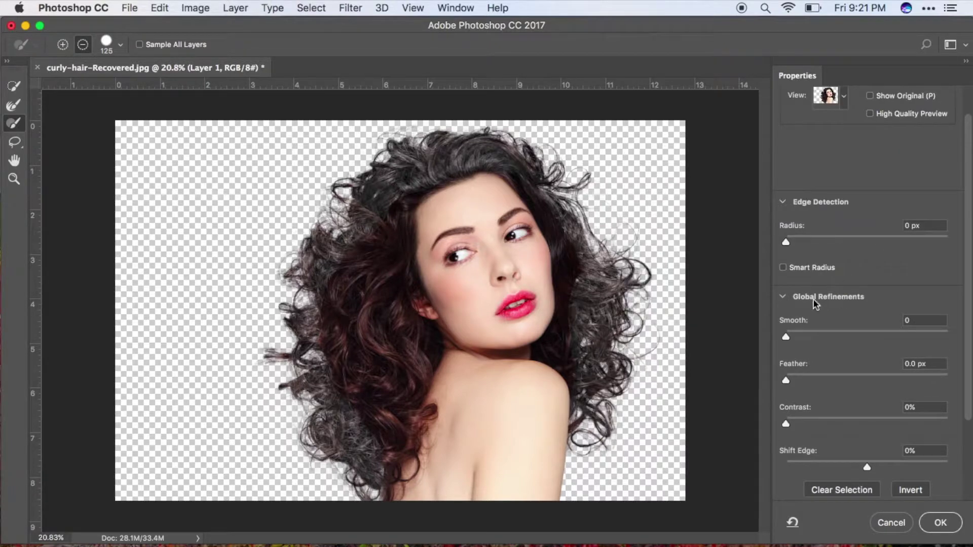
pyautogui.click(784, 297)
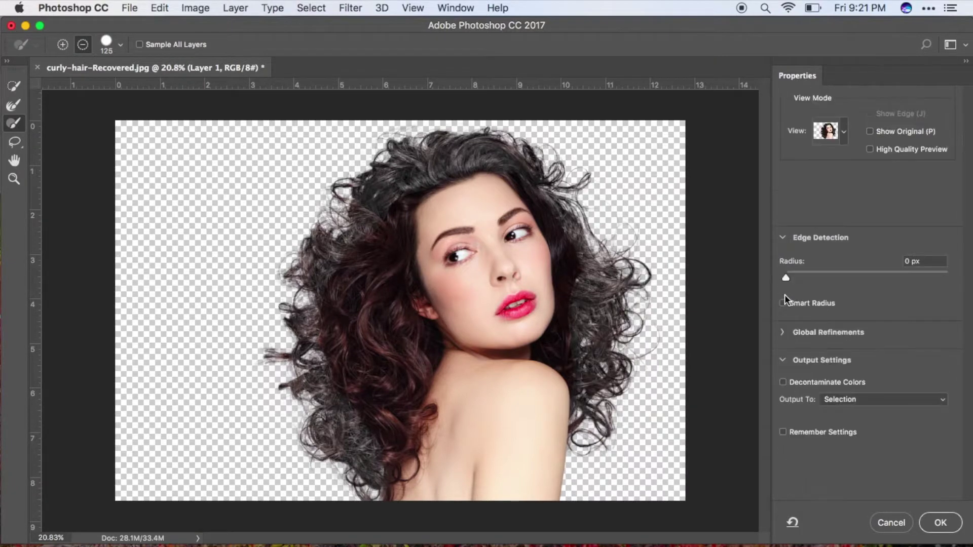
pyautogui.click(785, 331)
pyautogui.scroll(-5, 873, 349)
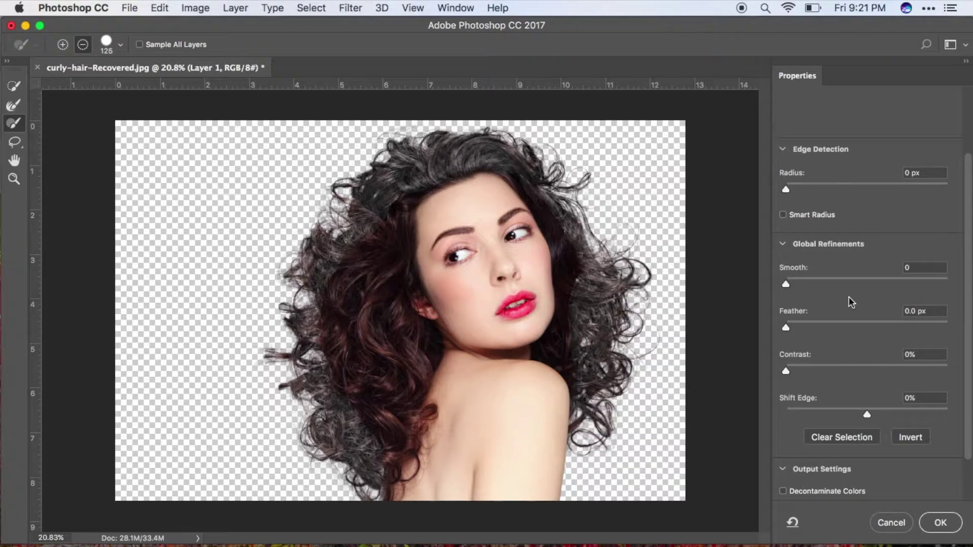
pyautogui.click(912, 263)
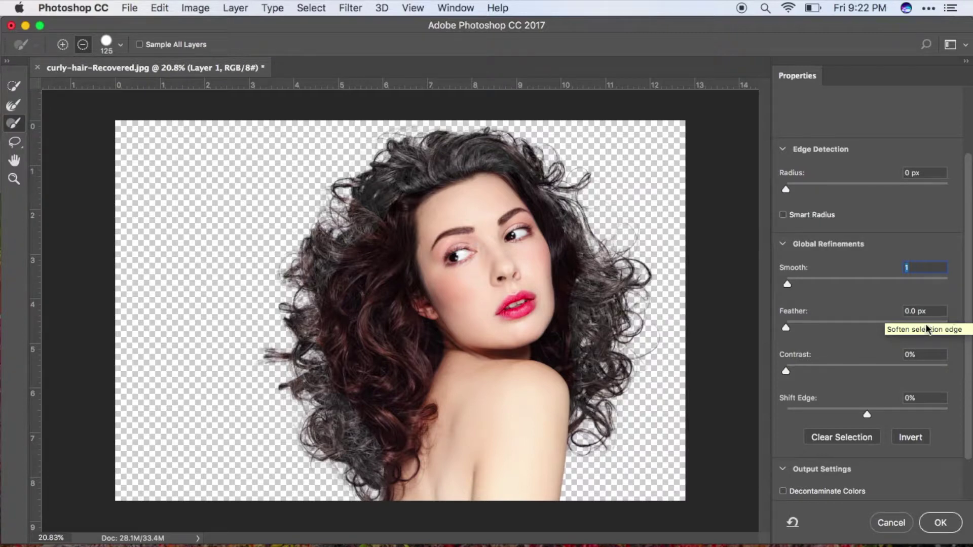
pyautogui.press('Tab')
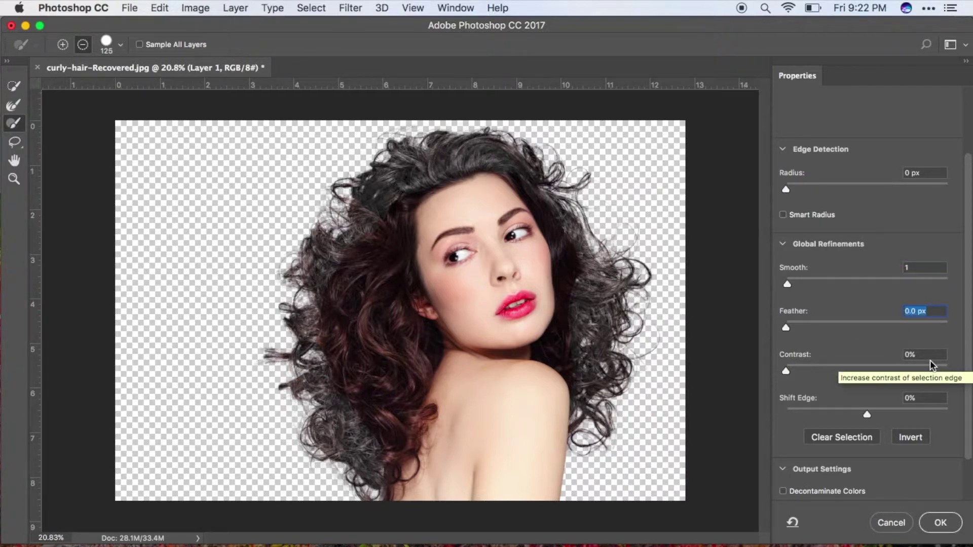
pyautogui.press('Right')
pyautogui.write('0.3')
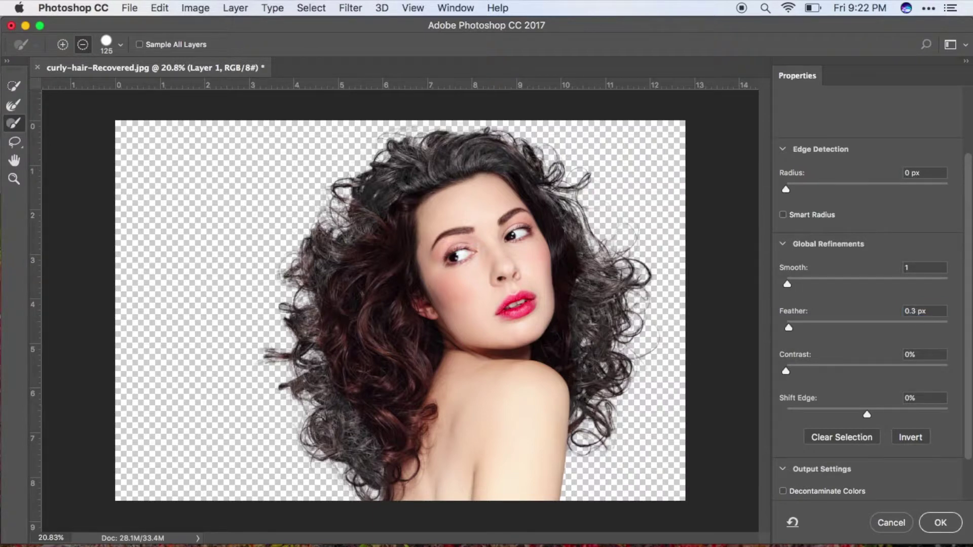
# - Set edge Contrast to 35% and Shift Edge to +10%
pyautogui.moveTo(801, 373); pyautogui.dragTo(862, 372)
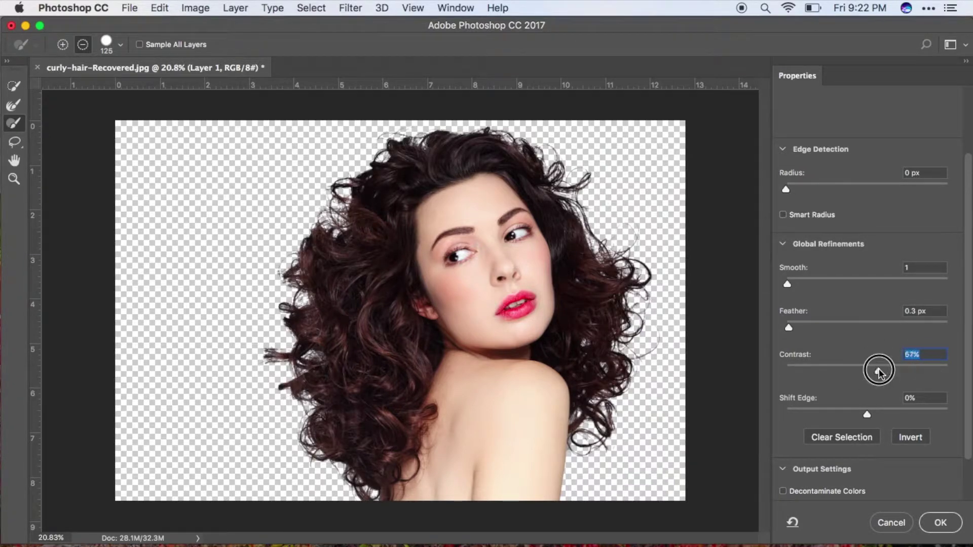
pyautogui.click(910, 357)
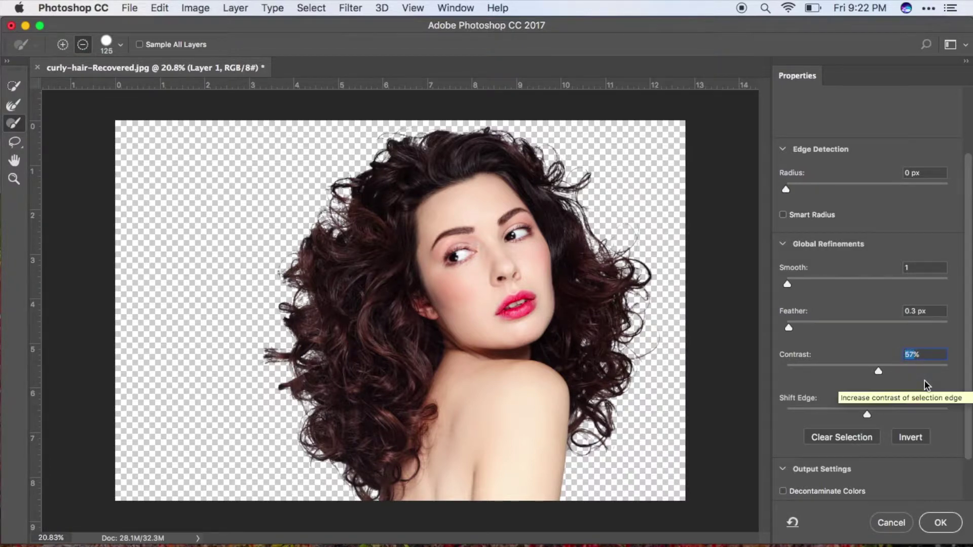
pyautogui.write('35')
pyautogui.press('Return')
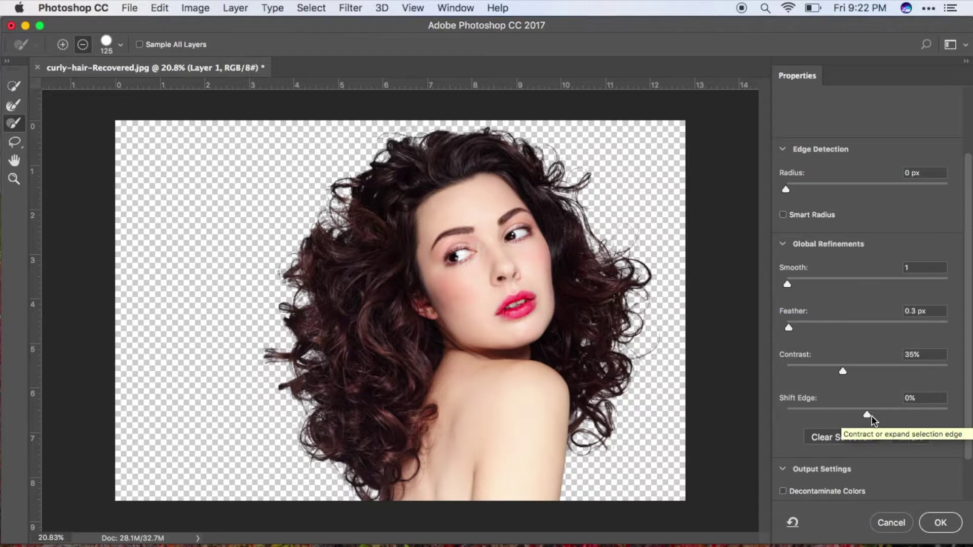
pyautogui.moveTo(867, 415); pyautogui.dragTo(880, 417)
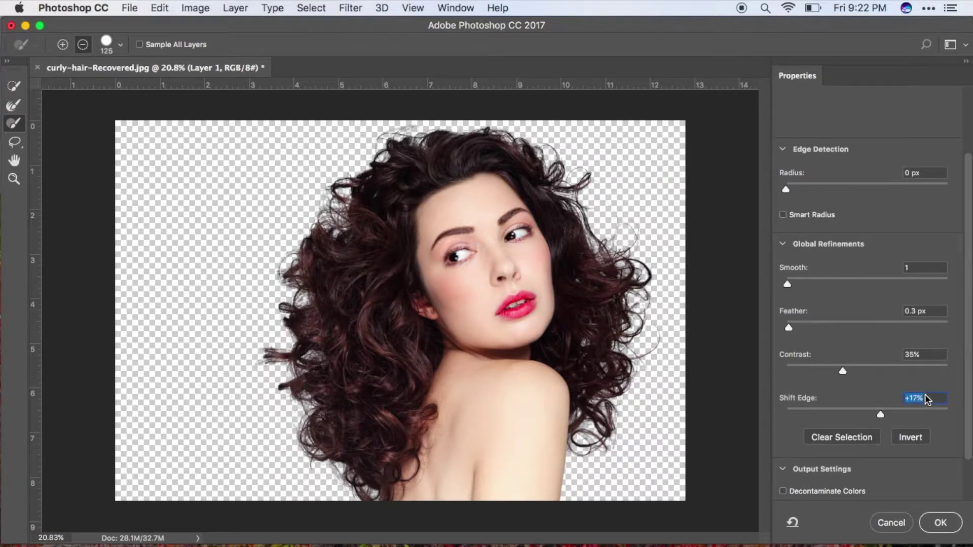
pyautogui.click(923, 399)
pyautogui.press('Down')
pyautogui.press('Down')
pyautogui.press('Down')
pyautogui.press('Down')
pyautogui.press('Down')
pyautogui.press('Down')
pyautogui.press('Down')
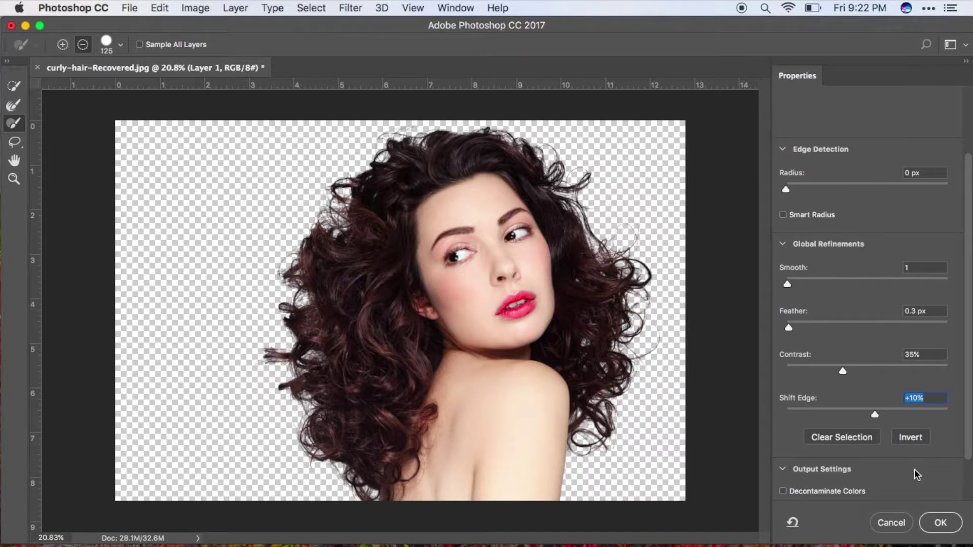
# - Enable Decontaminate Colors and output as a New Layer with Layer Mask
pyautogui.scroll(-2, 914, 438)
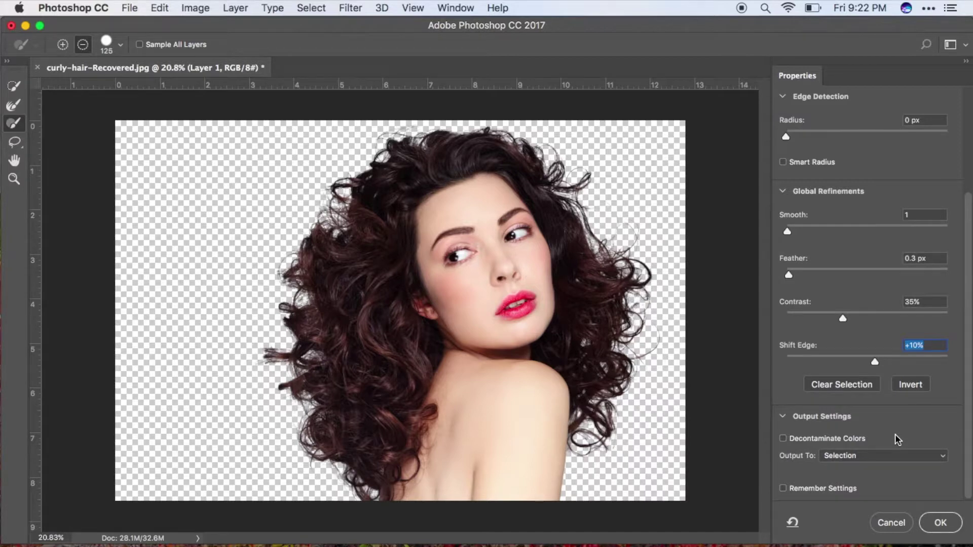
pyautogui.click(781, 416)
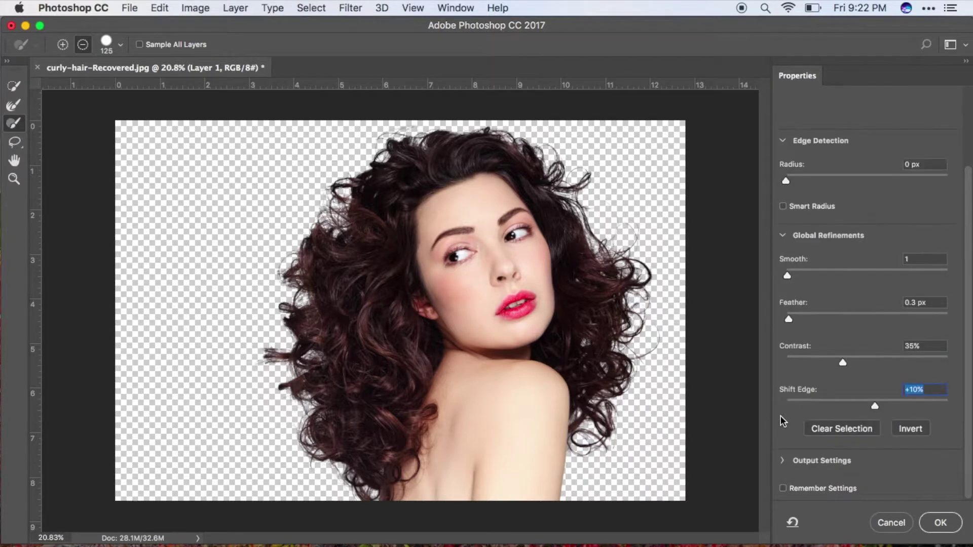
pyautogui.click(785, 461)
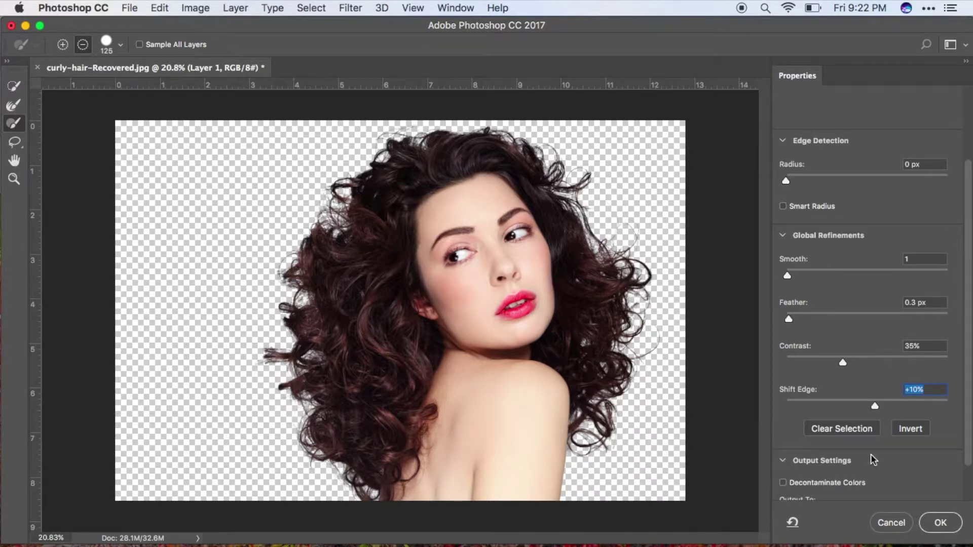
pyautogui.scroll(-2, 870, 454)
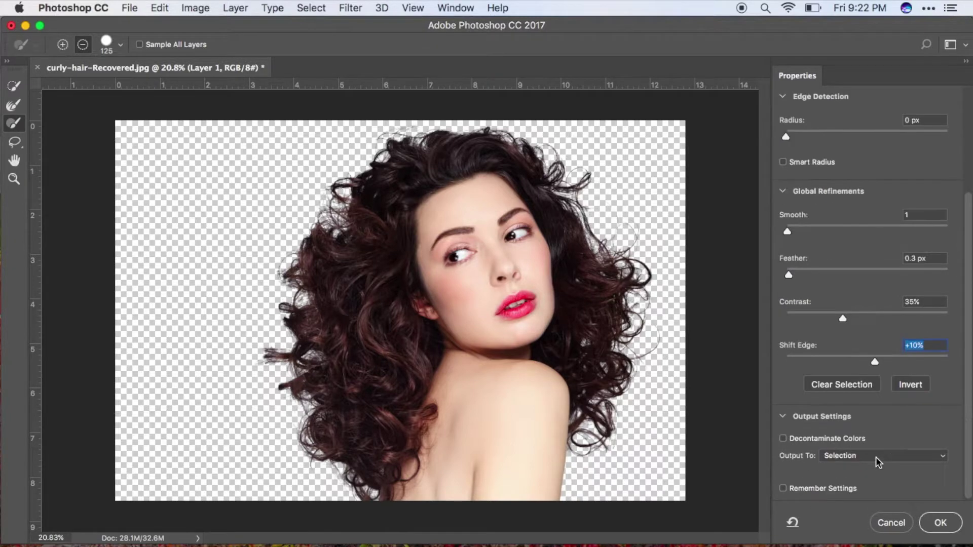
pyautogui.click(782, 439)
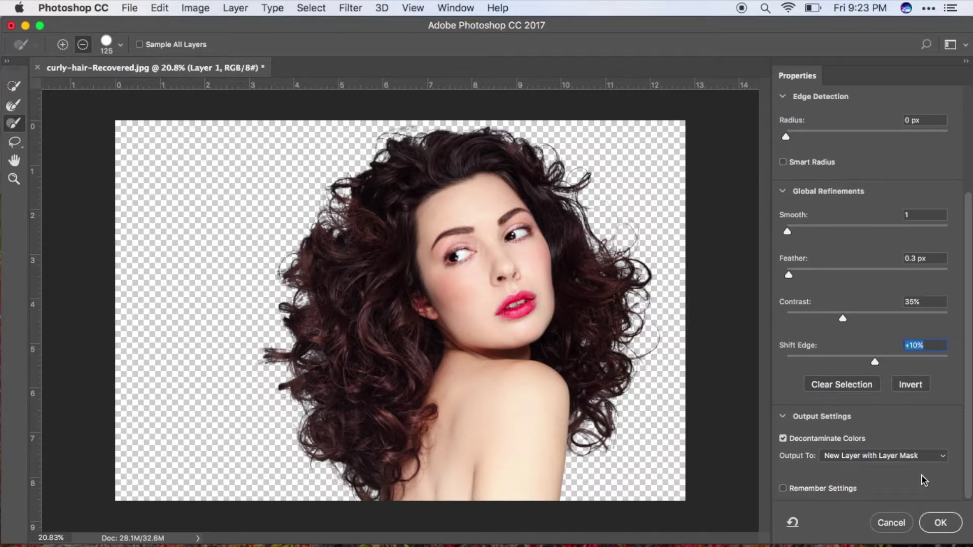
pyautogui.click(938, 522)
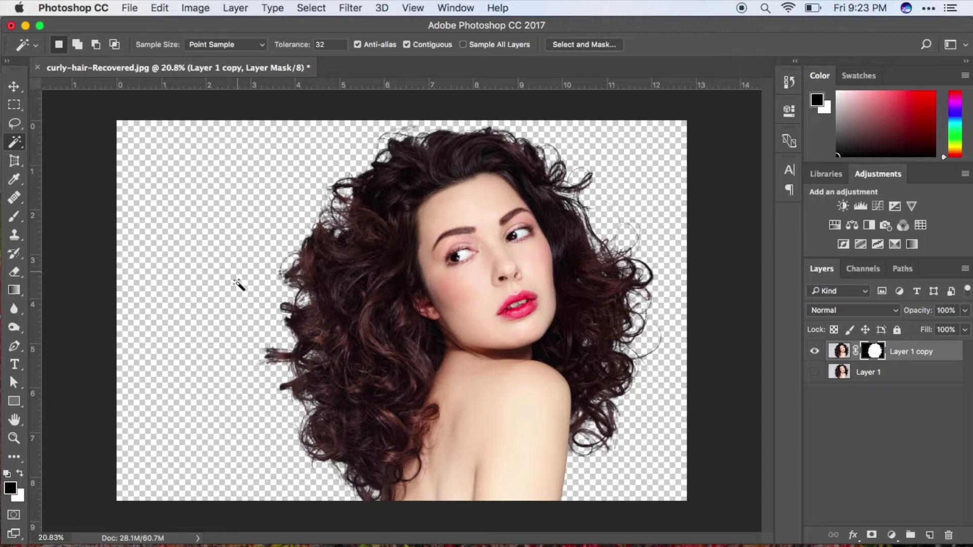
pyautogui.scroll(2, 354, 362)
pyautogui.scroll(2, 352, 361)
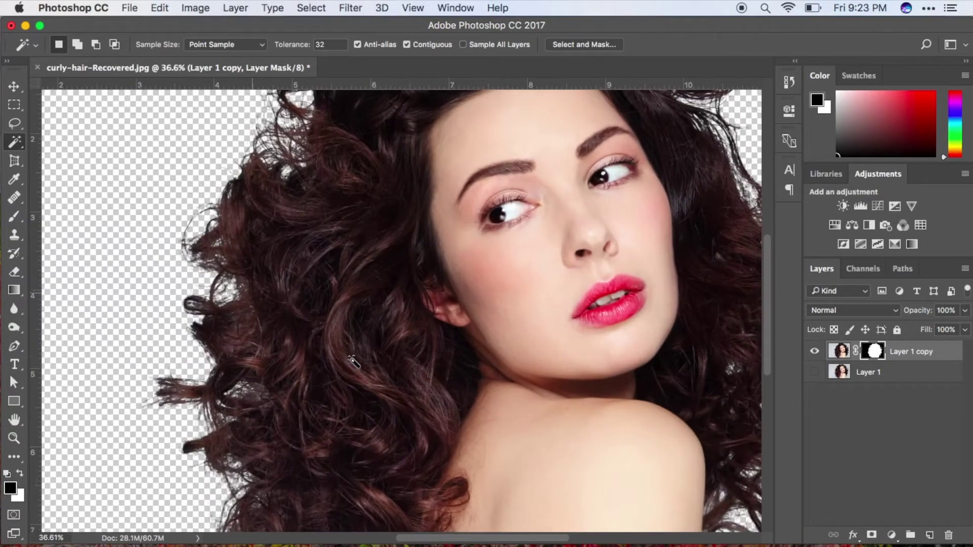
pyautogui.scroll(-3, 348, 358)
pyautogui.scroll(2, 490, 403)
pyautogui.scroll(2, 490, 403)
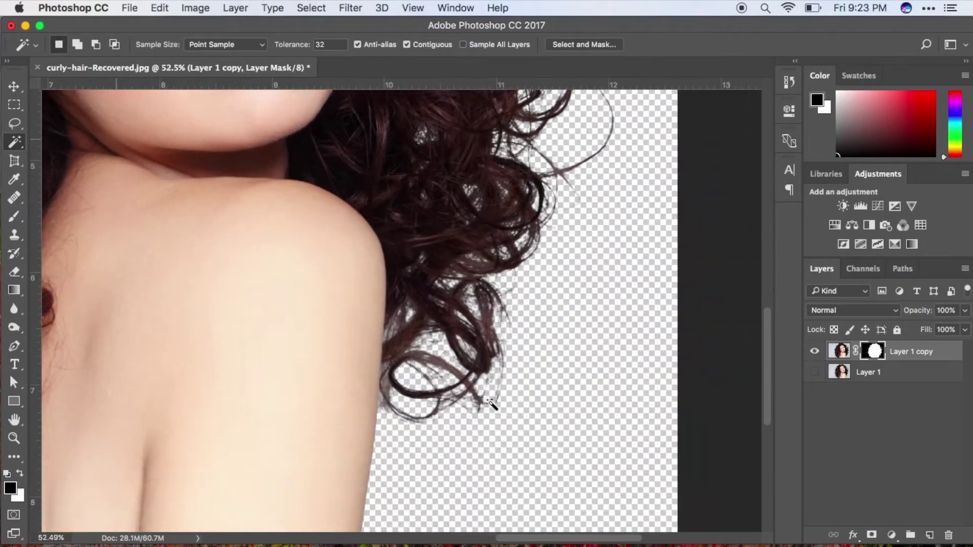
pyautogui.scroll(2, 400, 381)
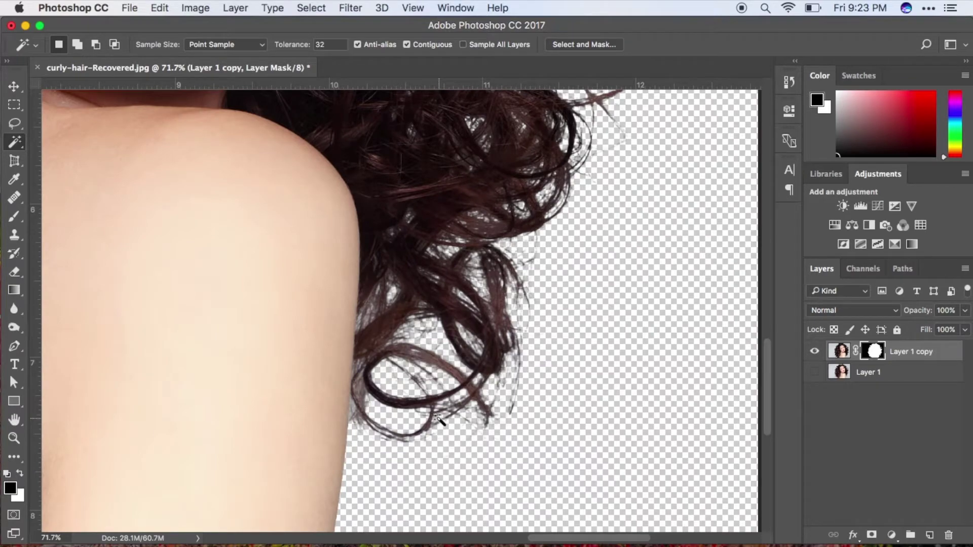
pyautogui.scroll(-4, 527, 383)
pyautogui.scroll(5, 526, 383)
pyautogui.hscroll(-8, 527, 383)
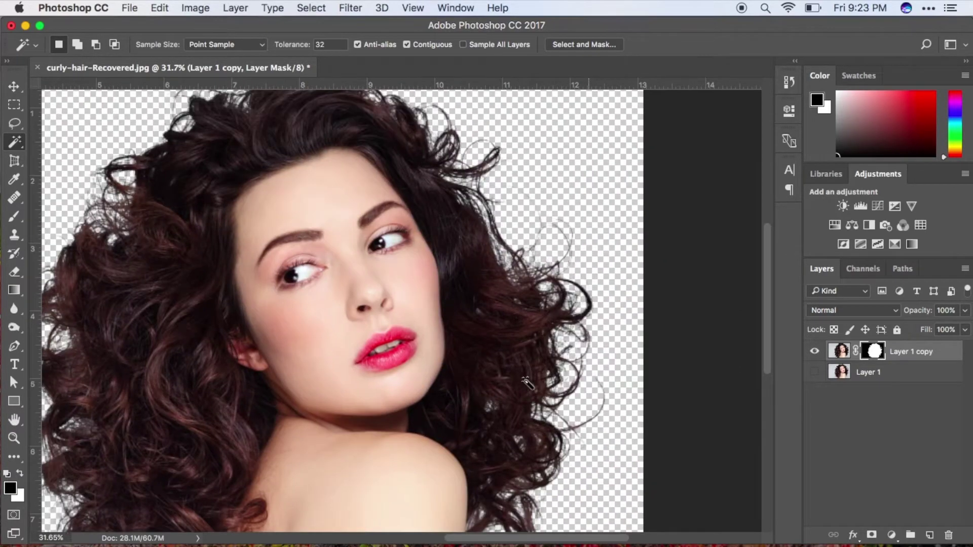
pyautogui.hscroll(-4, 527, 383)
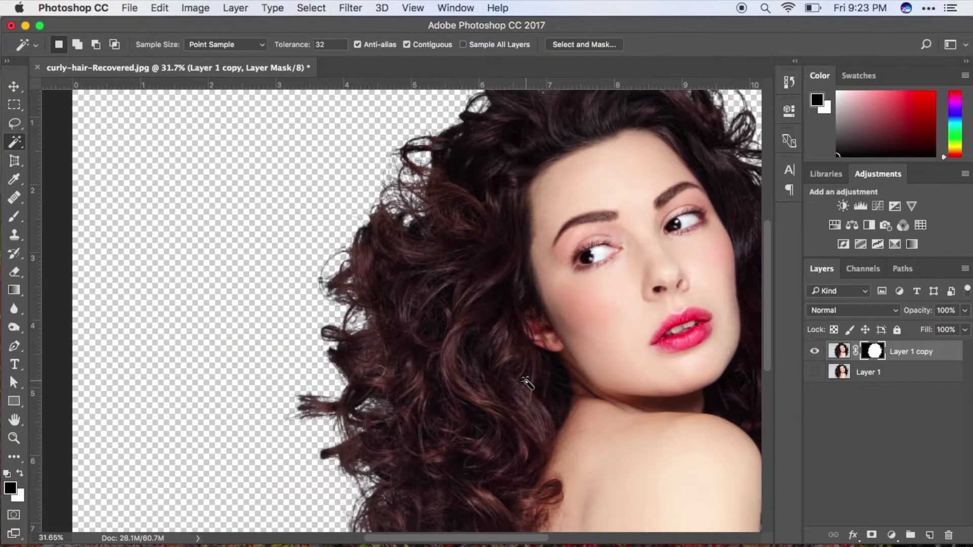
pyautogui.scroll(-5, 527, 383)
pyautogui.hscroll(3, 527, 383)
pyautogui.scroll(-1, 527, 384)
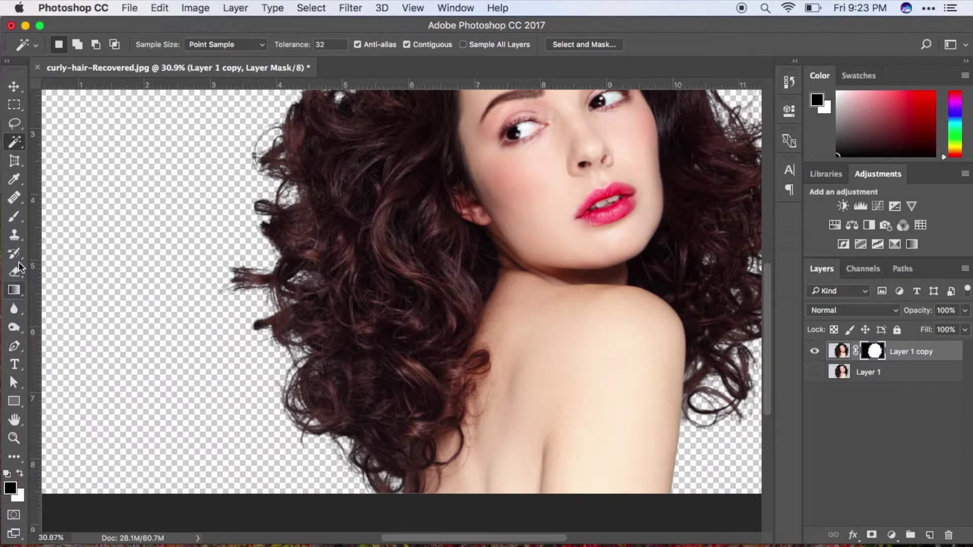
# - Set up the Brush with white foreground at 73 px for mask painting
pyautogui.click(15, 216)
pyautogui.scroll(-3, 358, 232)
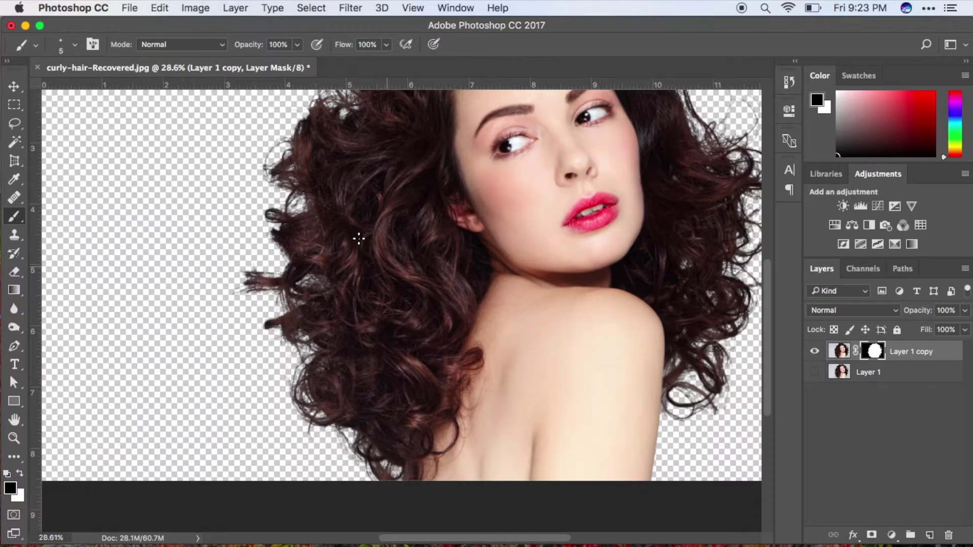
pyautogui.hscroll(2, 390, 296)
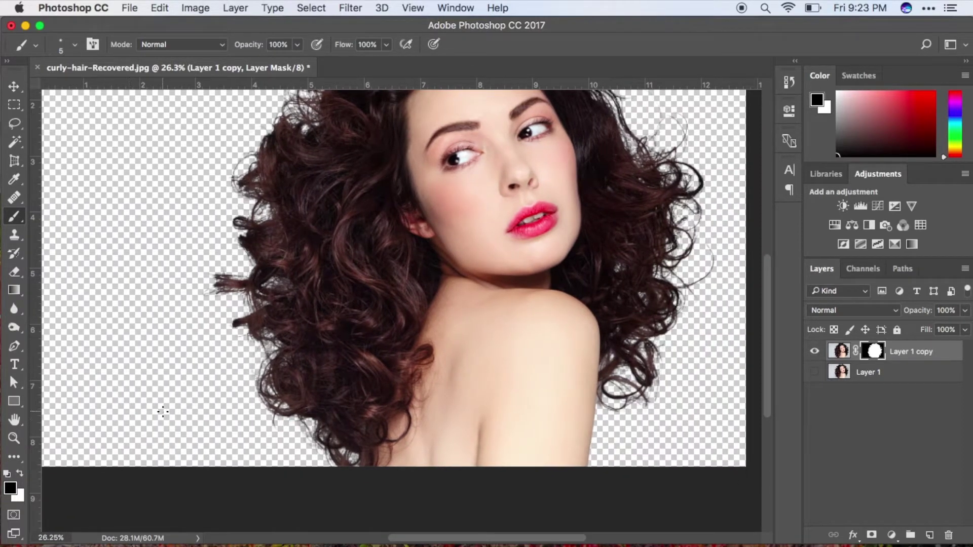
pyautogui.press('x')
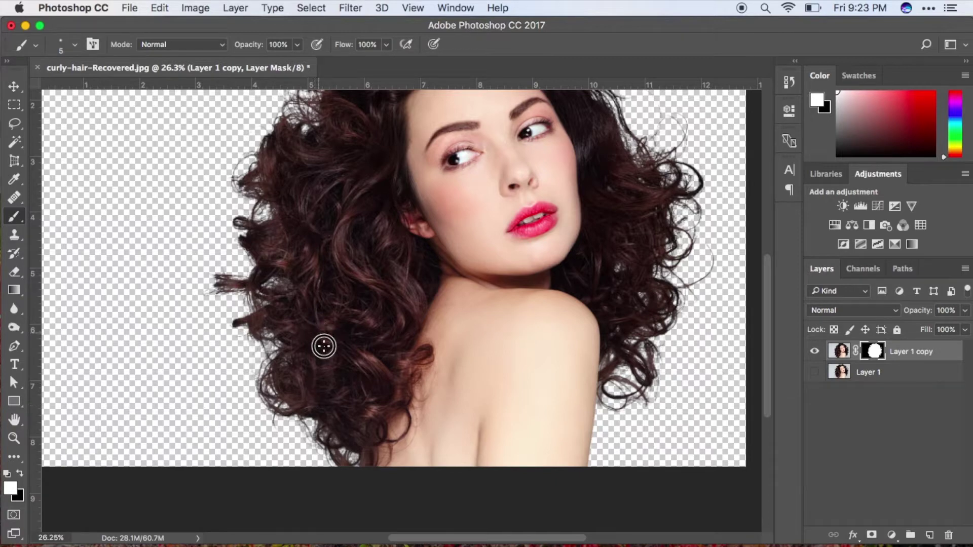
pyautogui.click(73, 45)
pyautogui.moveTo(84, 85); pyautogui.dragTo(112, 86)
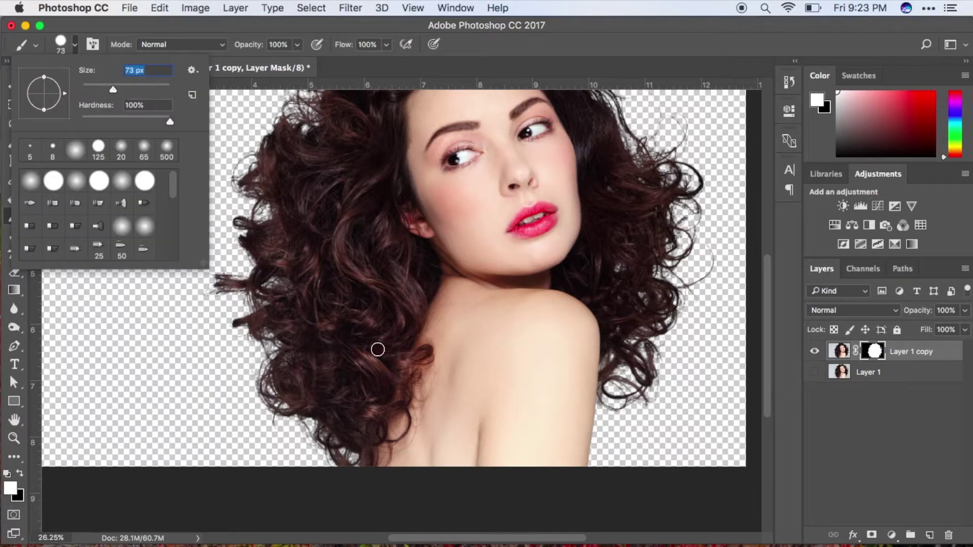
pyautogui.press('Return')
# - Paint a looping hair strip out of the mask in black, then restore hidden hair in white
pyautogui.press('x')
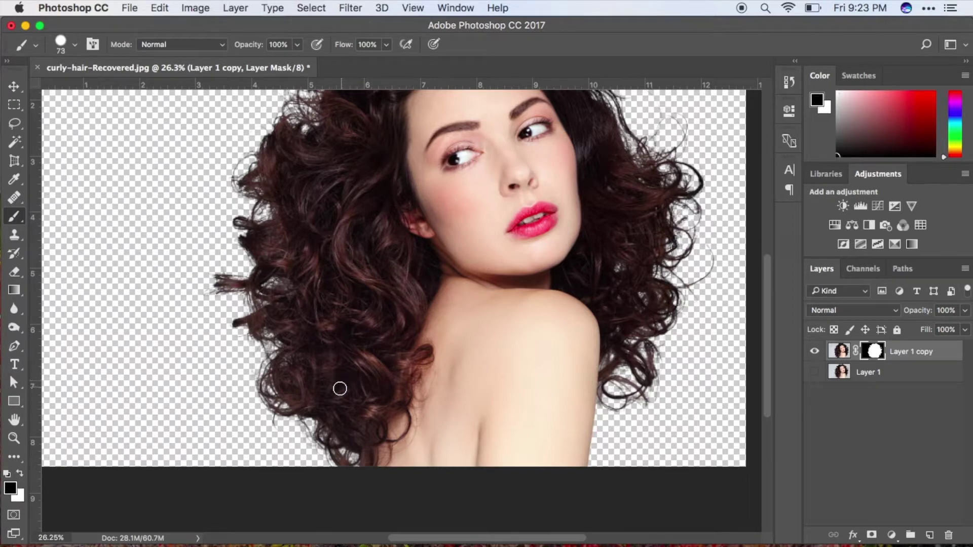
pyautogui.moveTo(339, 387)
pyautogui.mouseDown()
pyautogui.moveTo(304, 304)
pyautogui.moveTo(428, 326)
pyautogui.moveTo(422, 378)
pyautogui.mouseUp()
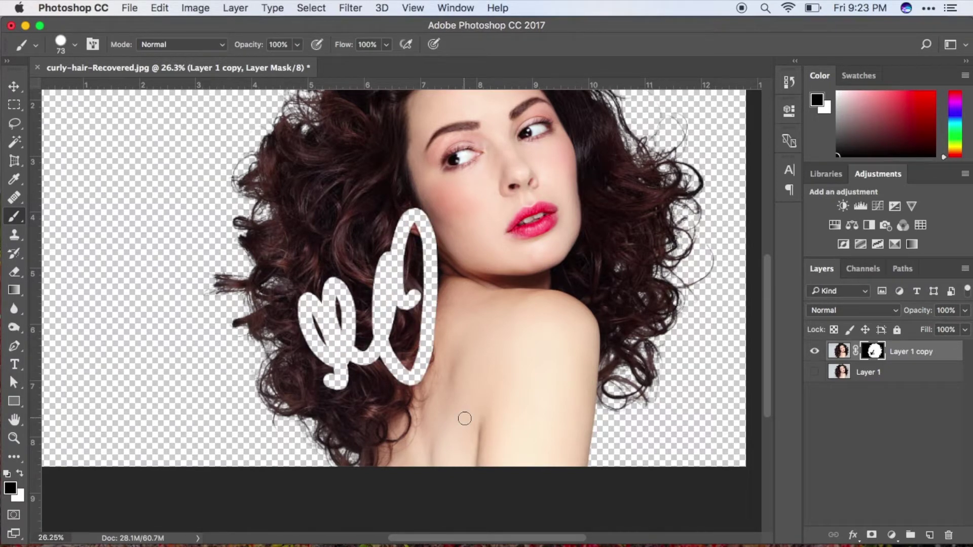
pyautogui.press('x')
pyautogui.moveTo(328, 324)
pyautogui.mouseDown()
pyautogui.moveTo(312, 316)
pyautogui.moveTo(318, 335)
pyautogui.moveTo(326, 297)
pyautogui.moveTo(307, 327)
pyautogui.moveTo(347, 354)
pyautogui.moveTo(343, 371)
pyautogui.moveTo(387, 380)
pyautogui.moveTo(434, 252)
pyautogui.moveTo(426, 206)
pyautogui.mouseUp()
pyautogui.press(']')
pyautogui.press(']')
pyautogui.press(']')
pyautogui.press(']')
pyautogui.press(']')
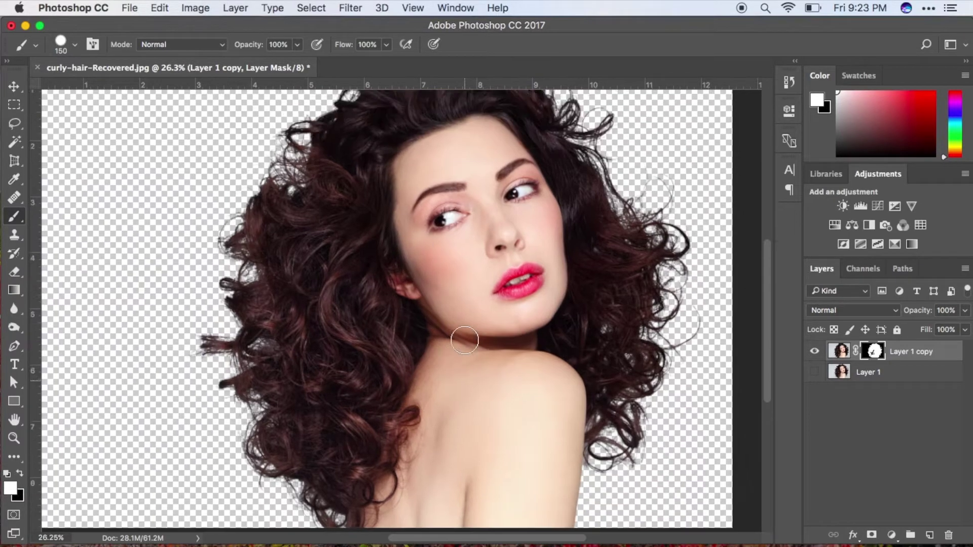
pyautogui.scroll(-5, 464, 340)
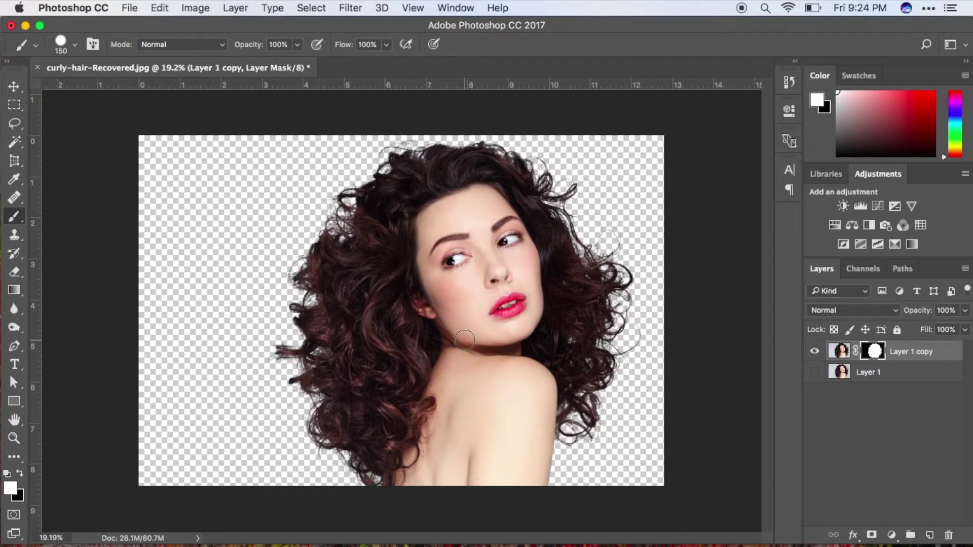
# - Copy the cherry-blossom image from Safari and select Layer 1 back in Photoshop
pyautogui.hotkey('ctrl', 'Right')
pyautogui.rightClick(285, 263)
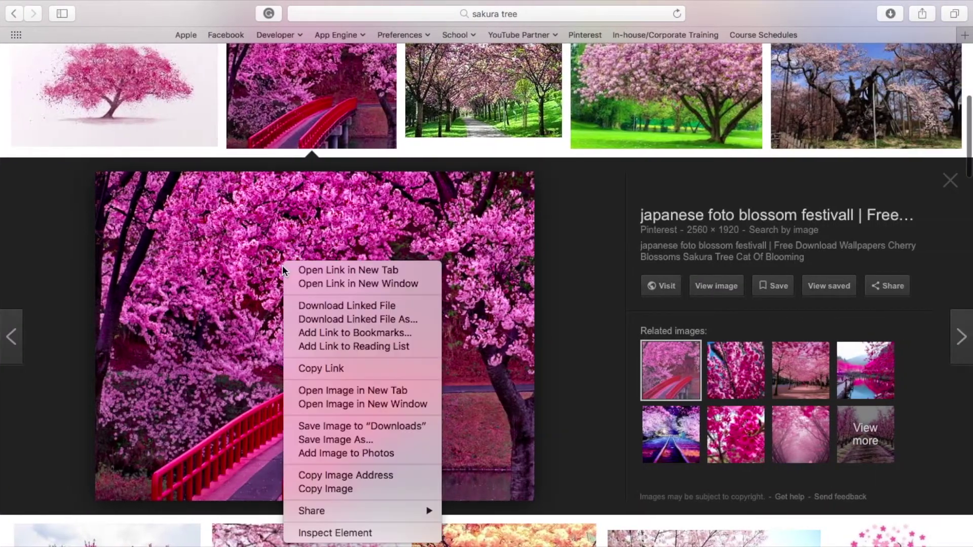
pyautogui.click(362, 490)
pyautogui.hotkey('ctrl', 'Left')
pyautogui.click(901, 375)
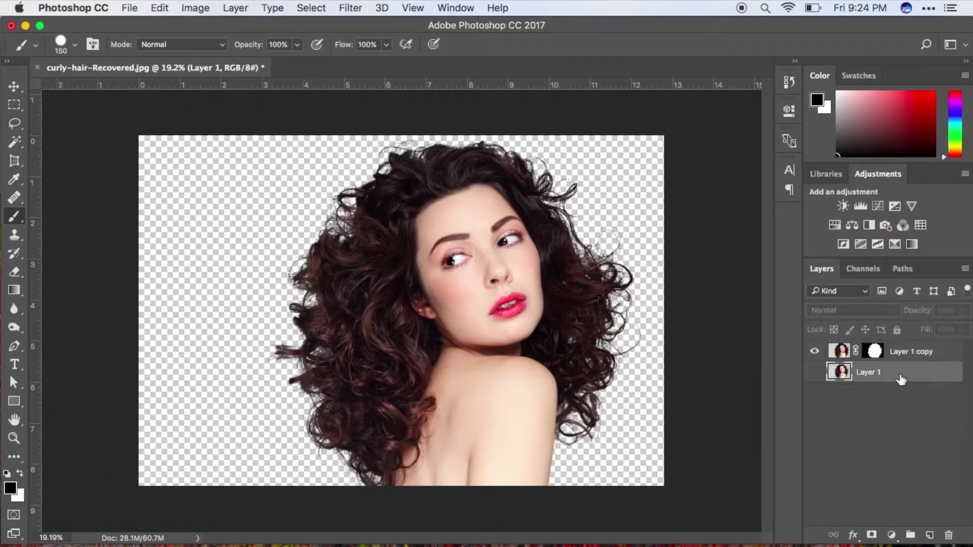
# - Paste the cherry-blossom photo as Layer 2 and drag its corners out to fill the canvas
pyautogui.press('super+v')
pyautogui.click(14, 86)
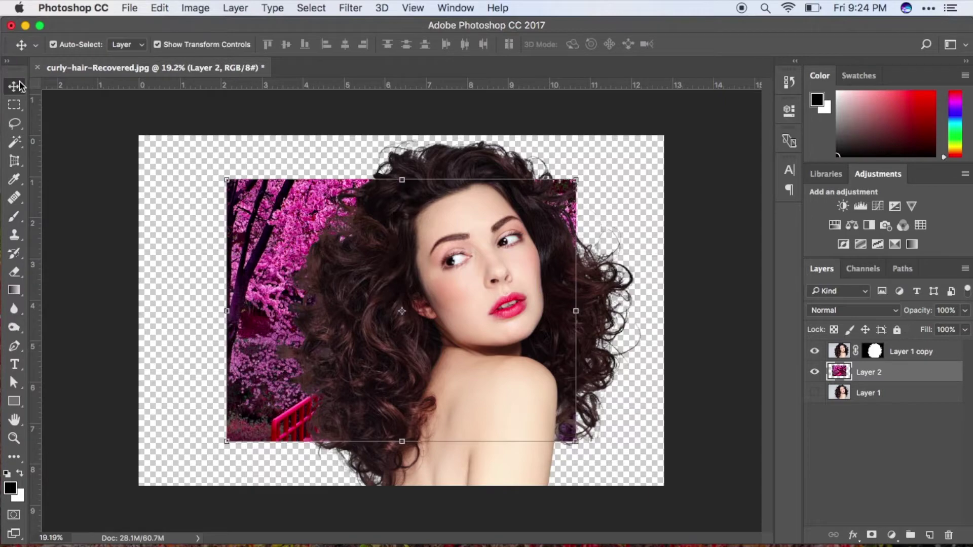
pyautogui.moveTo(219, 172); pyautogui.dragTo(133, 109)
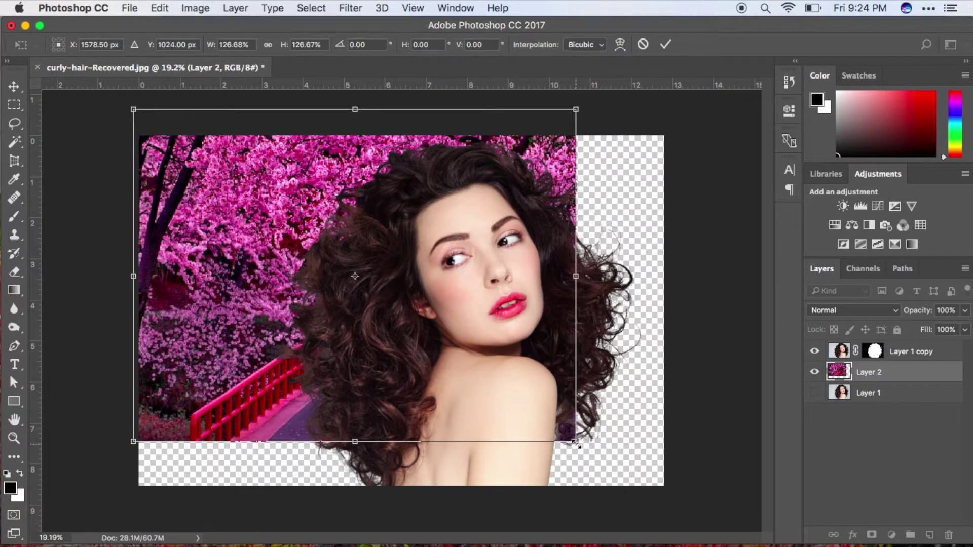
pyautogui.moveTo(578, 435); pyautogui.dragTo(687, 511)
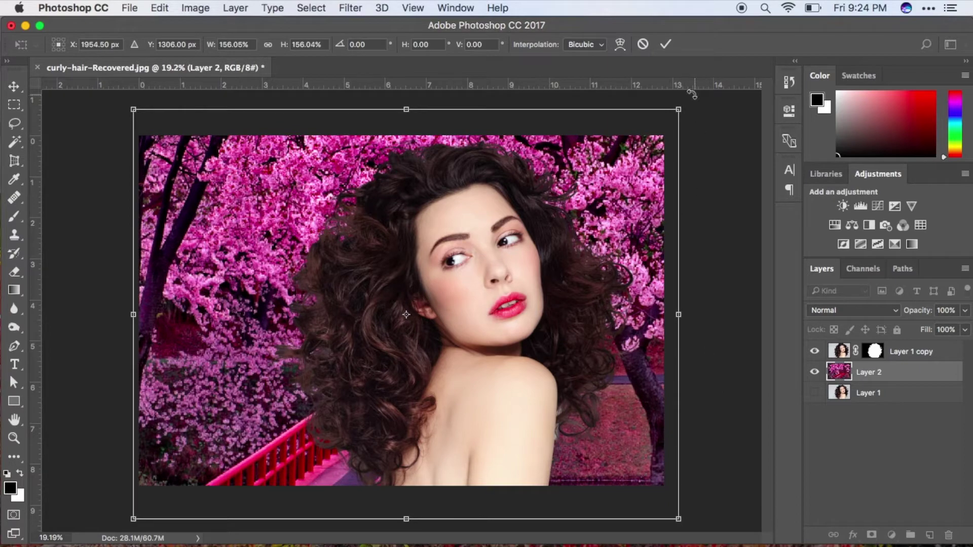
pyautogui.click(665, 44)
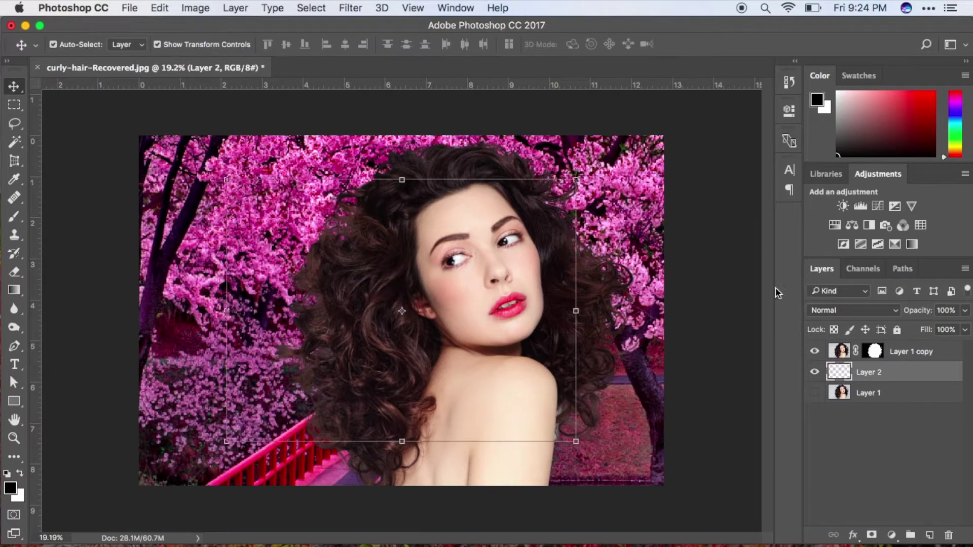
# - Toggle Layer 1 copy and Layer 2 visibility to compare, leaving all three layers visible
pyautogui.click(15, 104)
pyautogui.moveTo(814, 351); pyautogui.dragTo(814, 375)
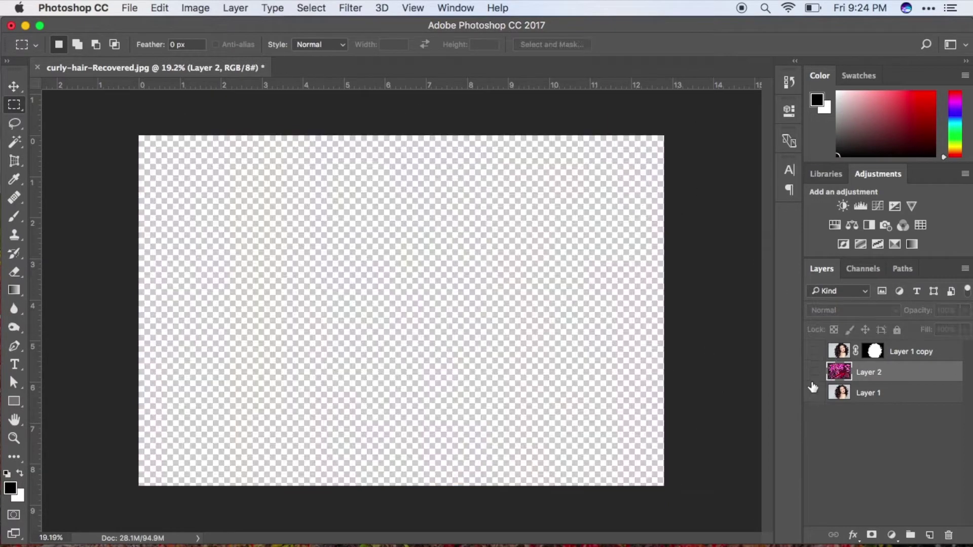
pyautogui.click(814, 393)
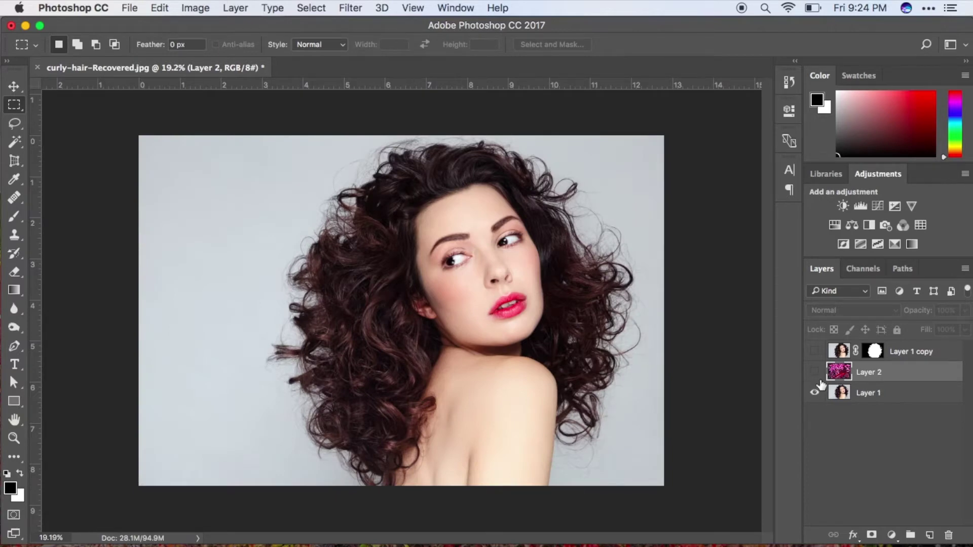
pyautogui.moveTo(814, 372); pyautogui.dragTo(814, 352)
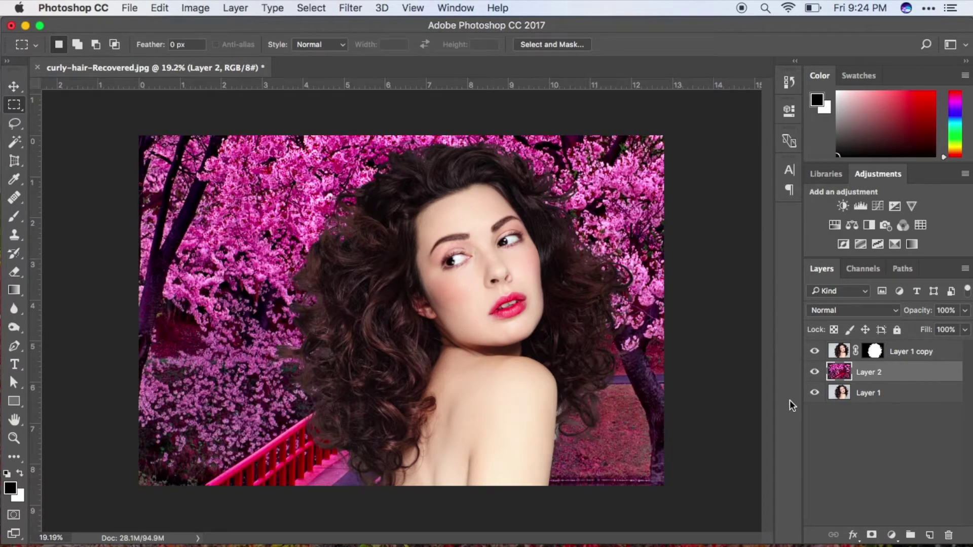